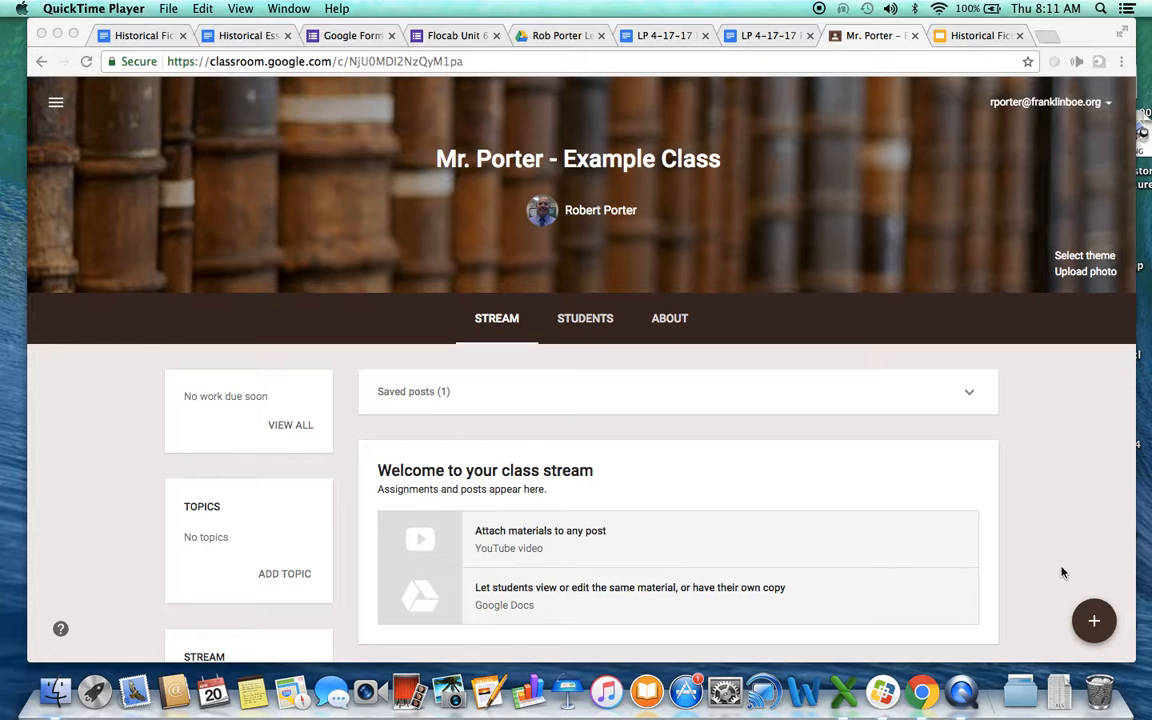
Step: Start a new announcement in the example class stream
left_click(1095, 624)
left_click(1094, 622)
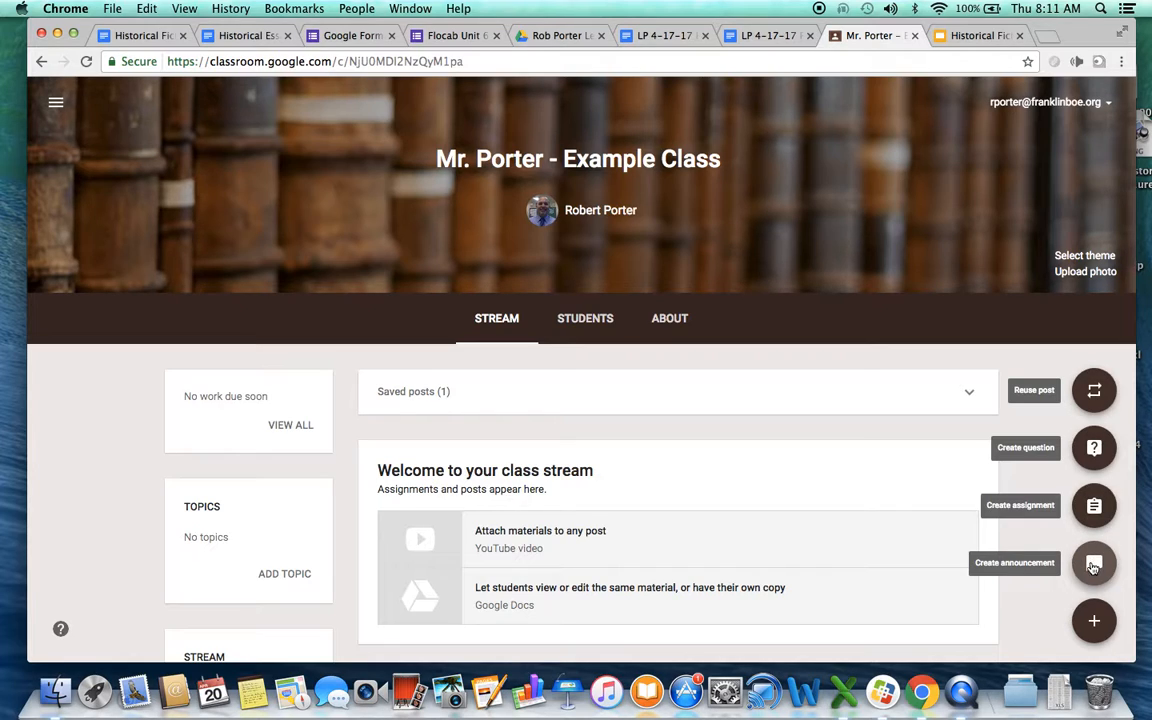
left_click(1093, 567)
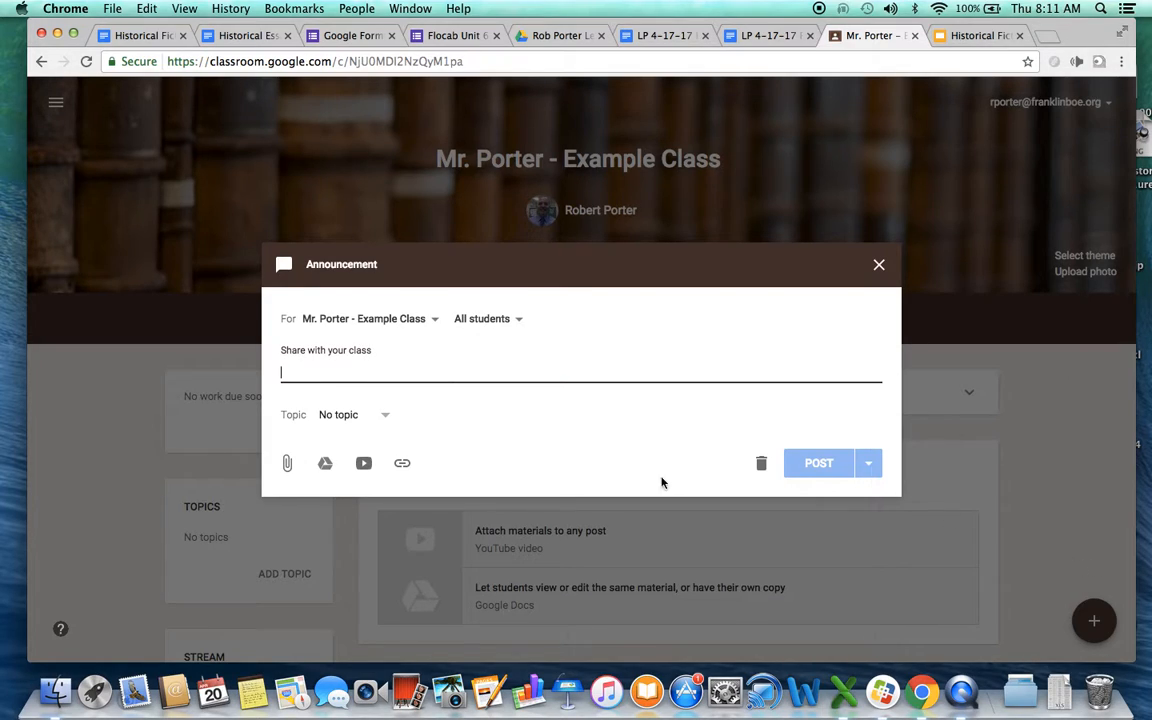
left_click(385, 327)
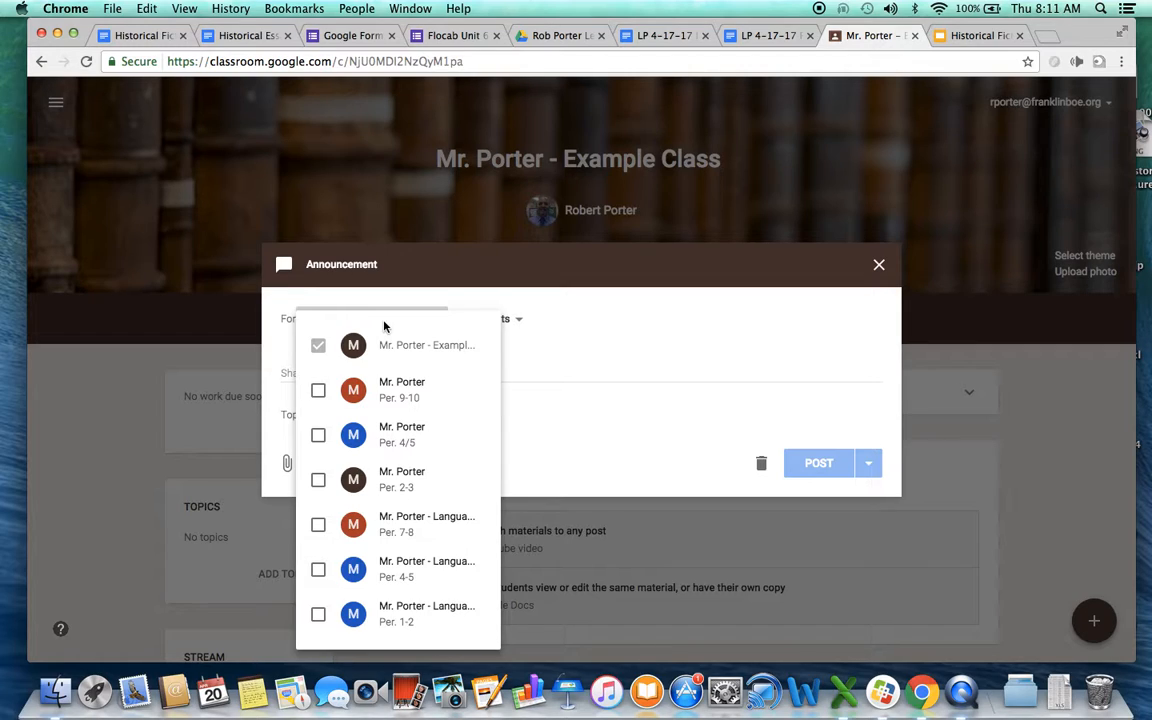
left_click(318, 391)
left_click(318, 435)
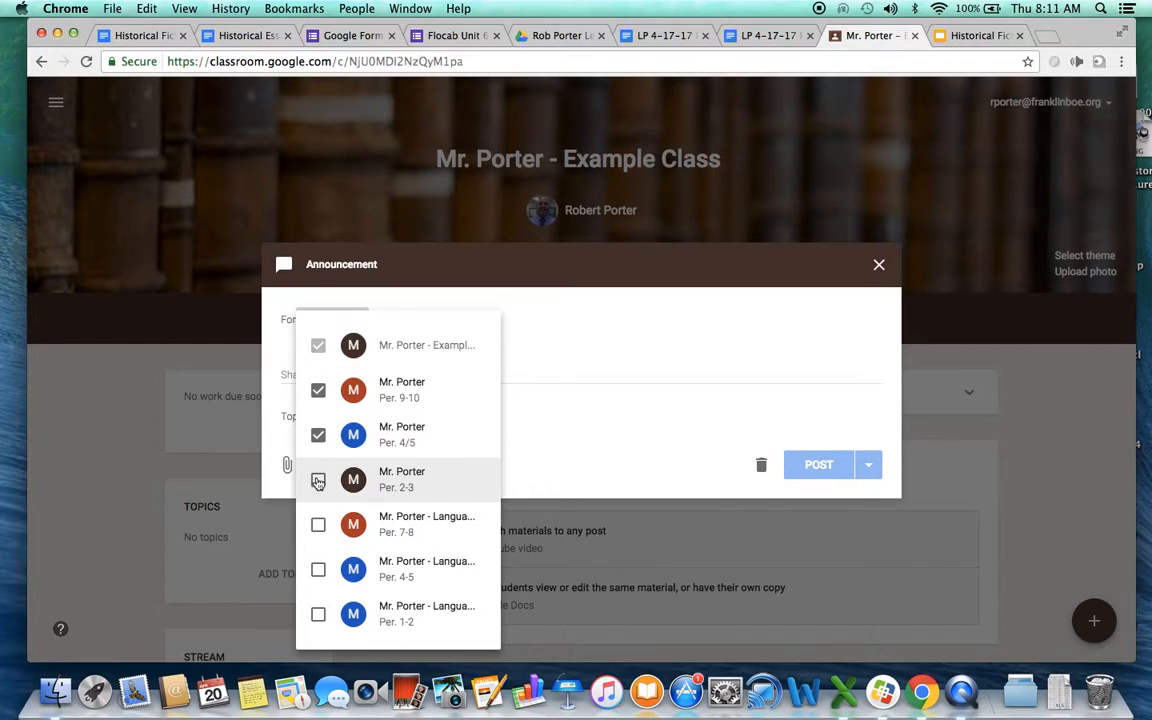
left_click(318, 480)
left_click(318, 435)
left_click(318, 390)
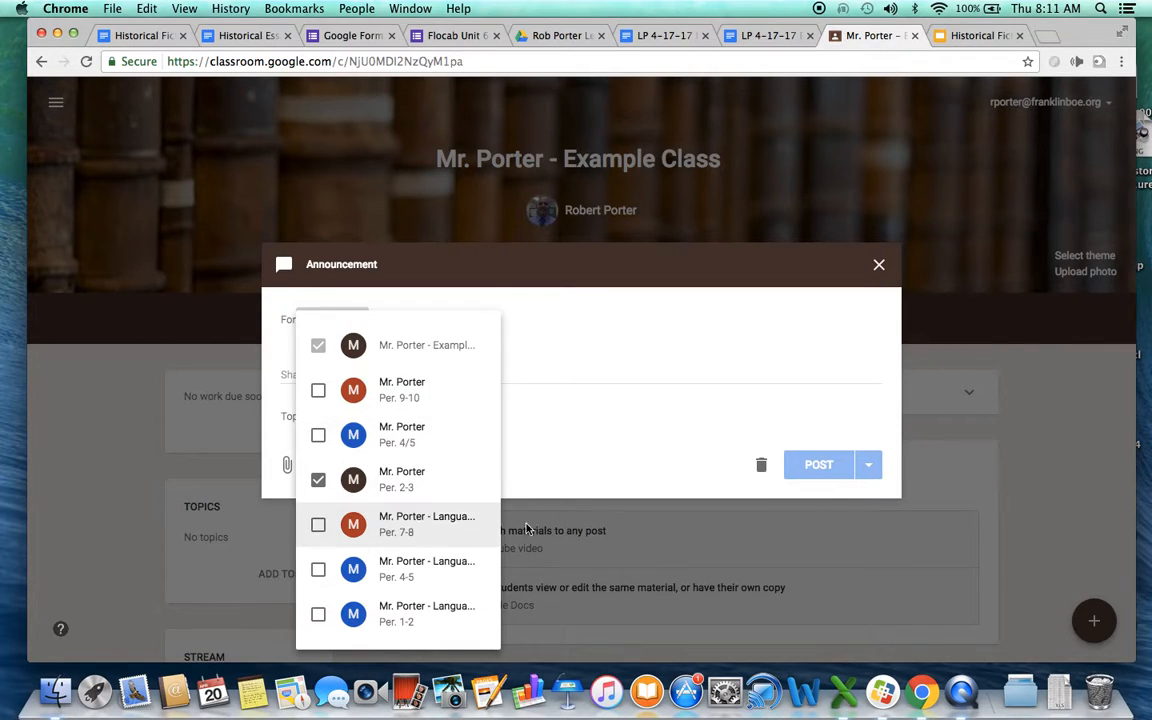
left_click(318, 480)
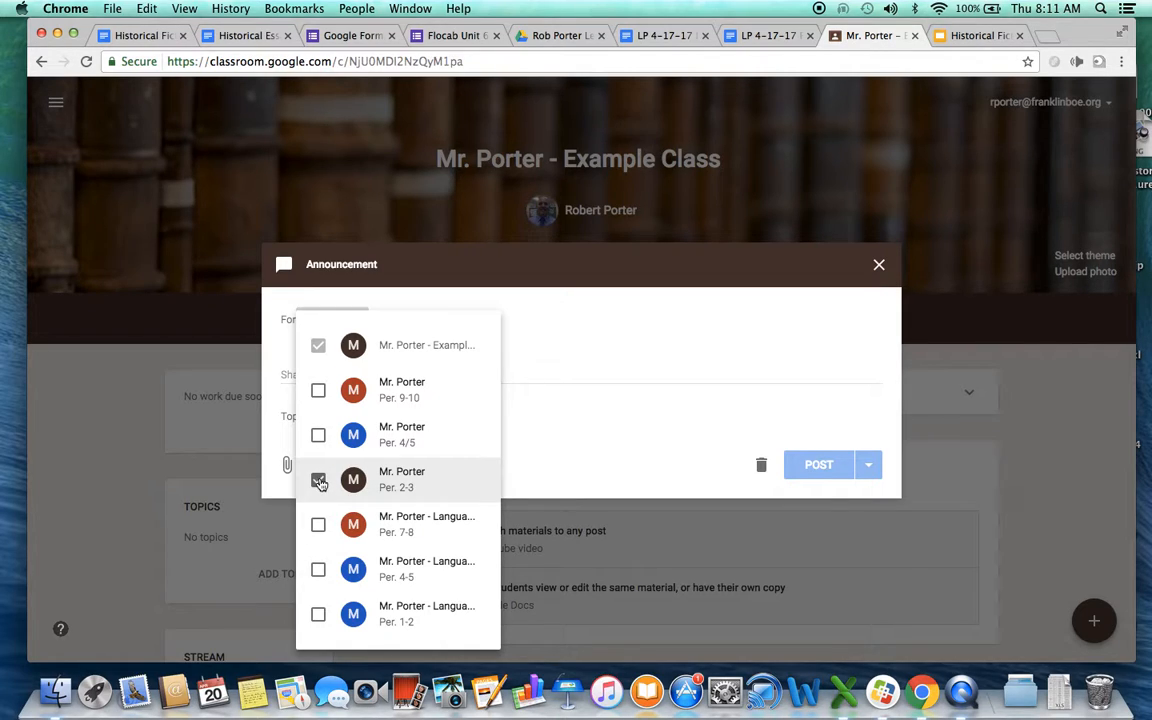
left_click(590, 367)
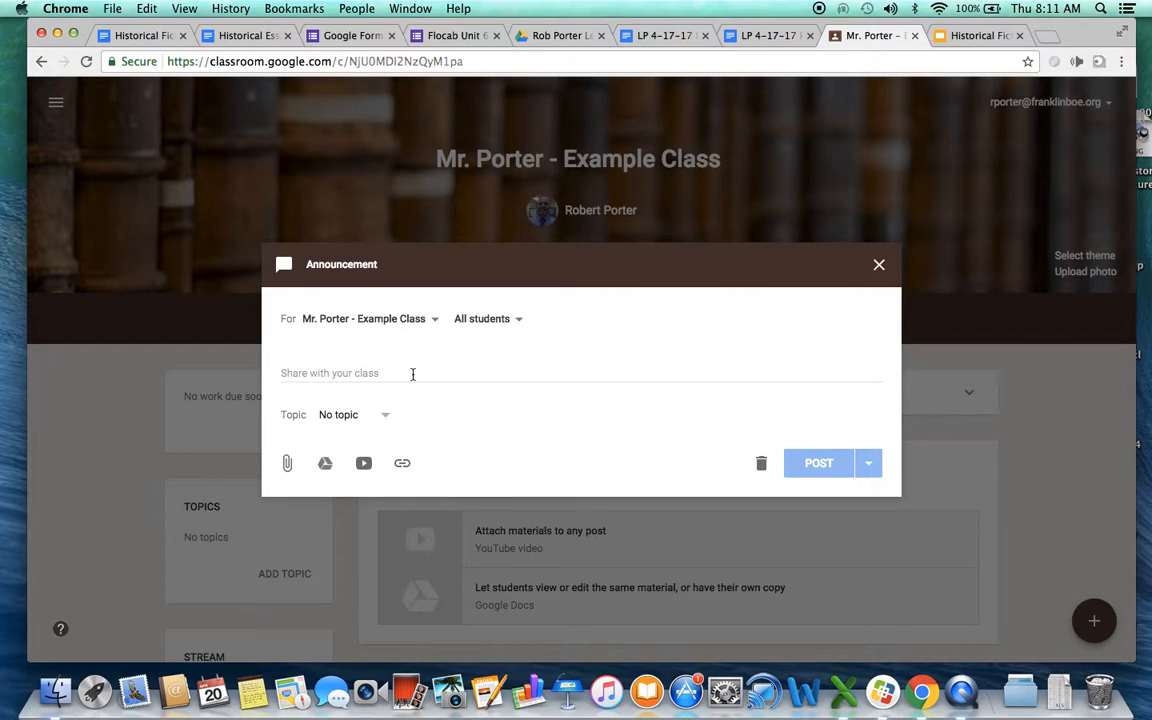
Step: Enter "Historical Fiction Unit Expectations" as the announcement text
left_click(355, 368)
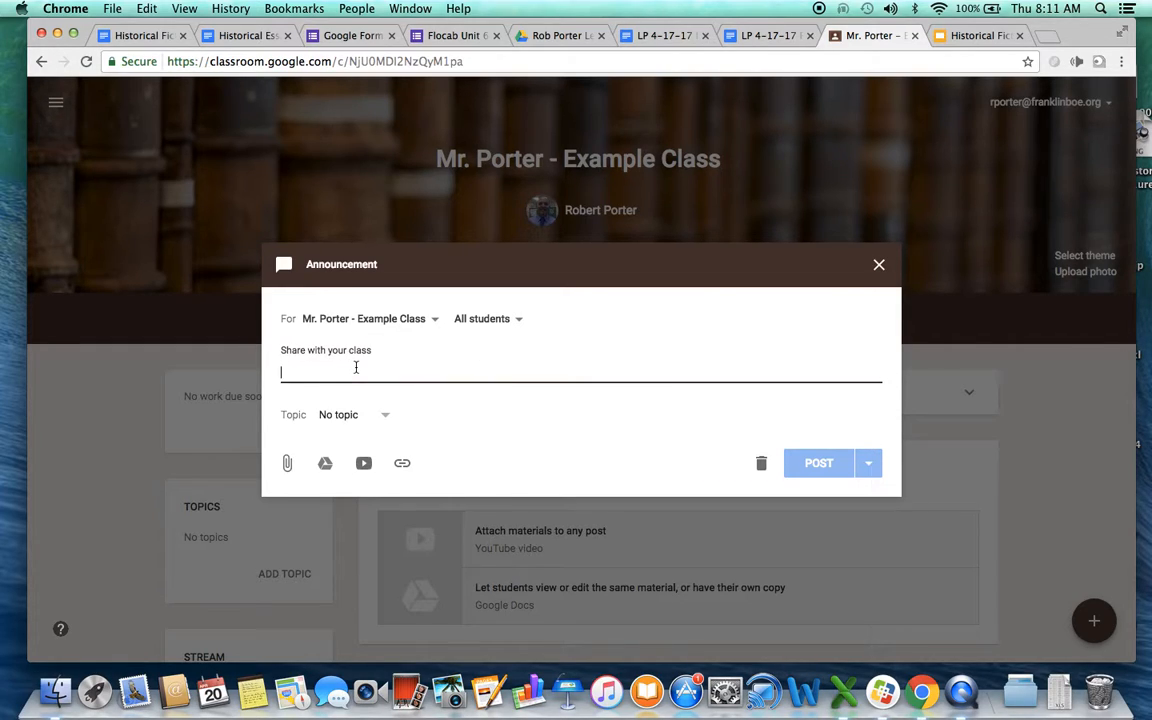
type("His")
type("to")
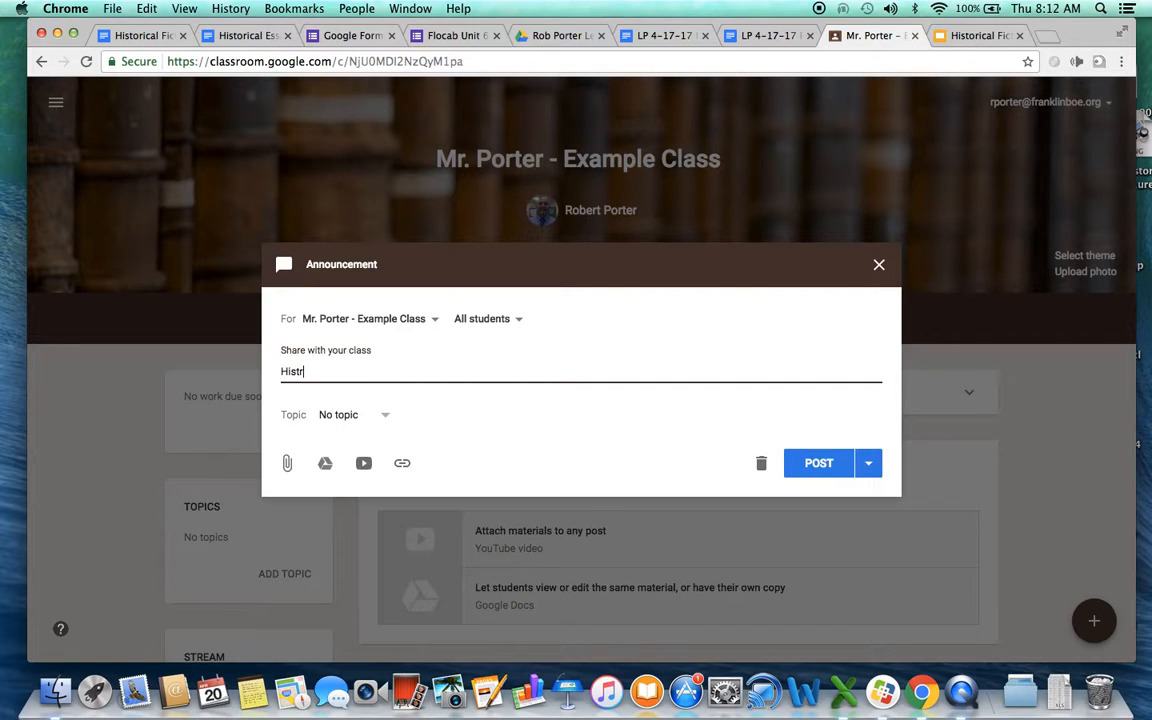
key("BackSpace")
type("orical Fiction Unit Expectations")
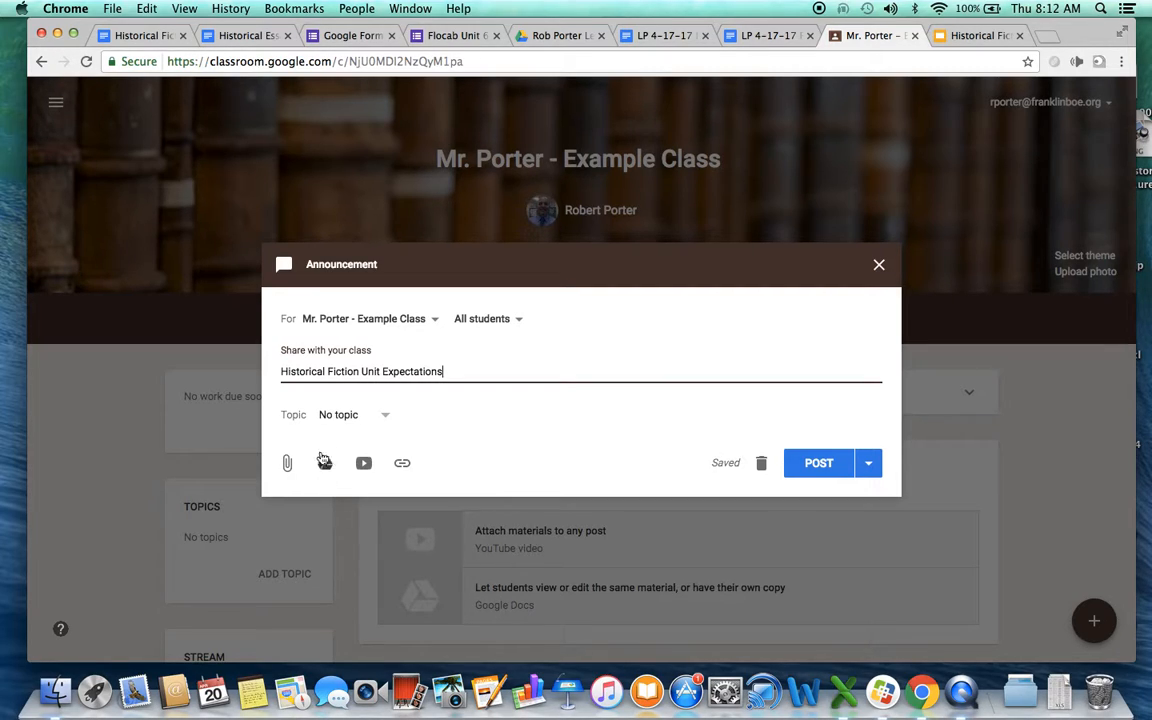
Step: Begin adding a link to the announcement and copy the shareable link of the Historical Fiction Unit Expectations document
left_click(402, 465)
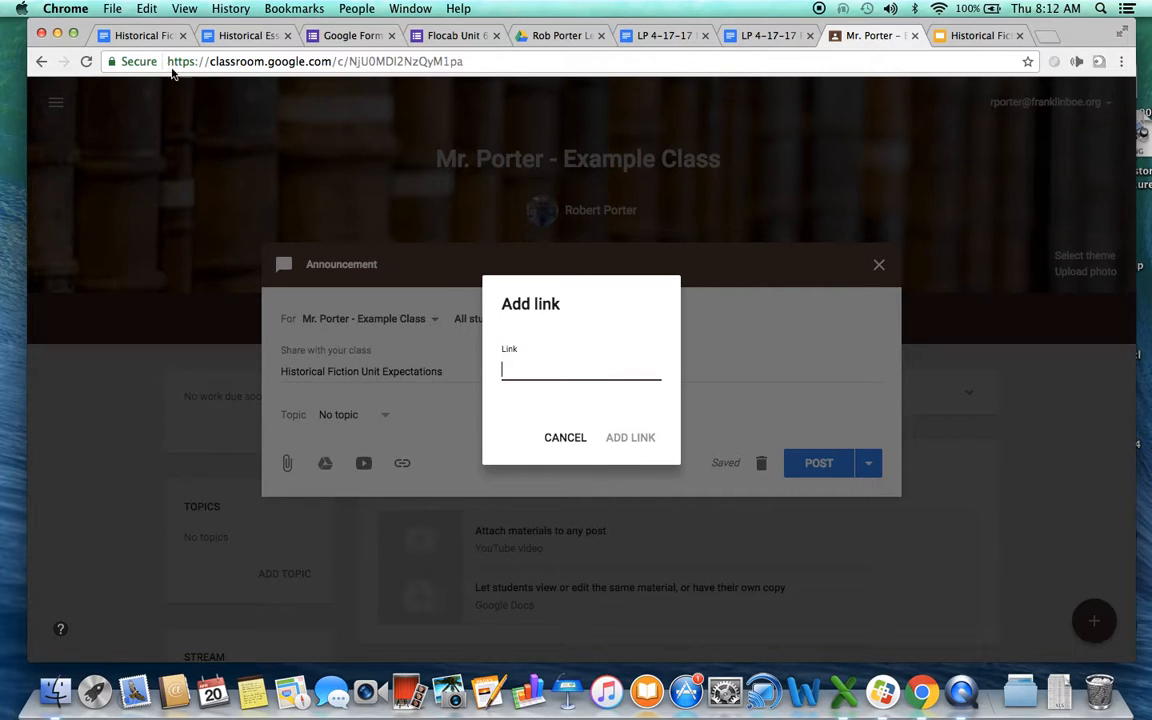
left_click(155, 35)
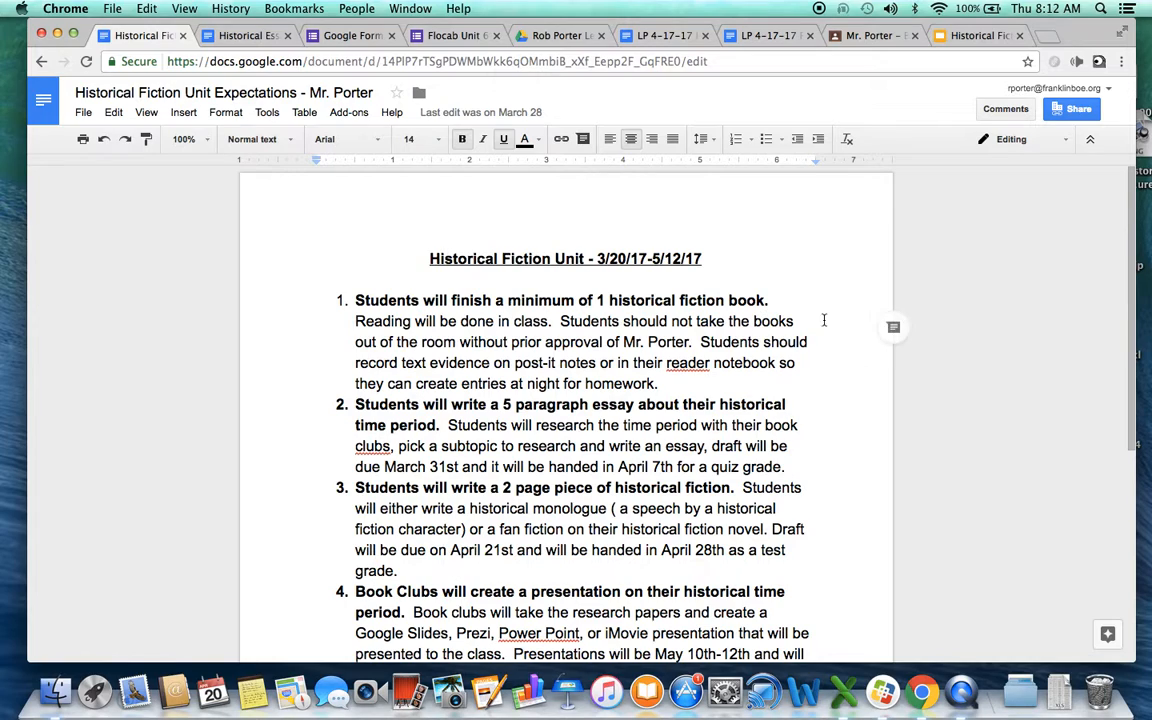
left_click(1077, 112)
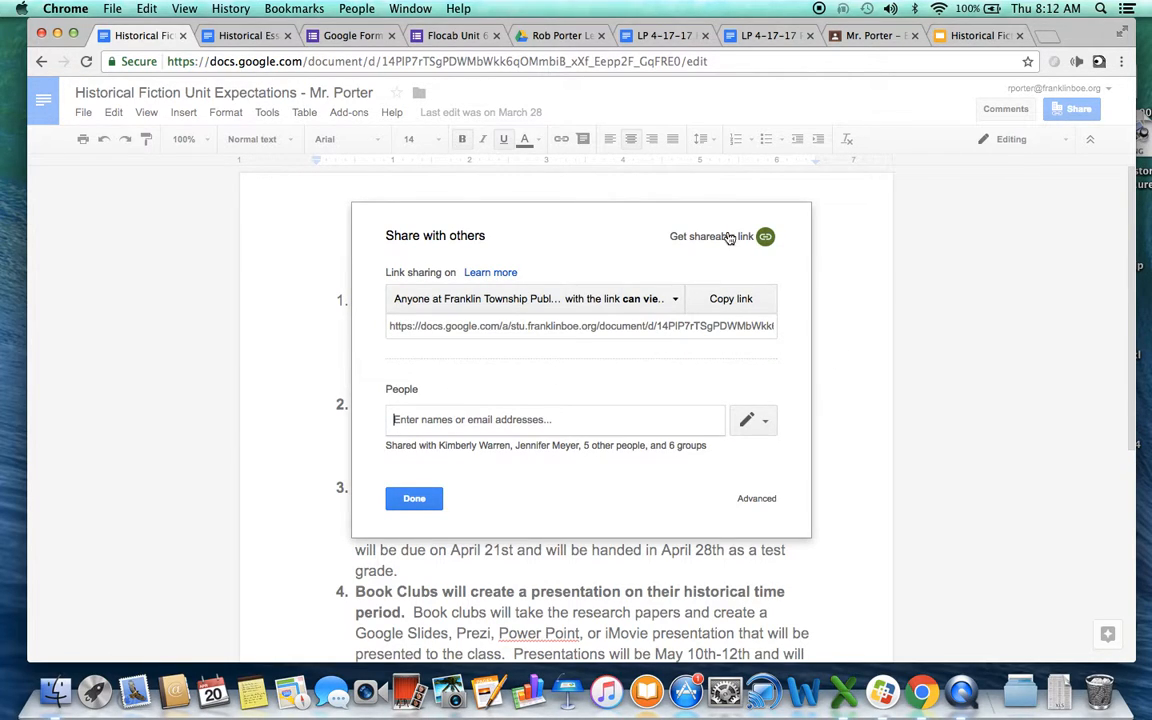
left_click(713, 244)
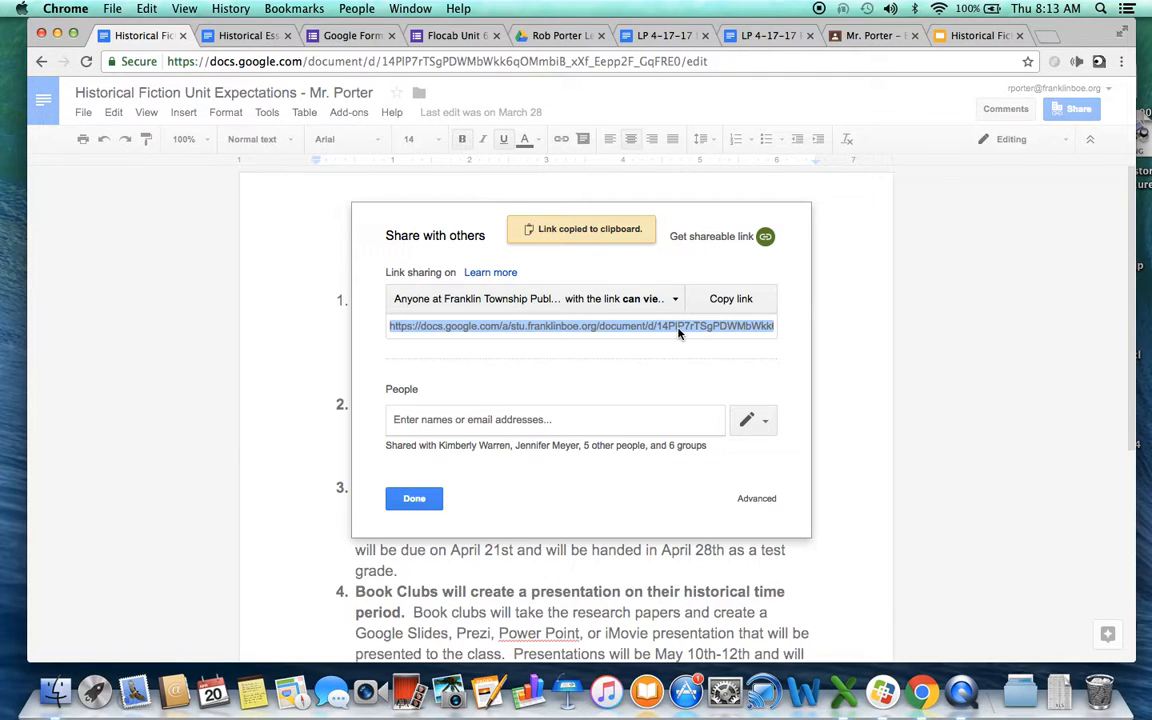
left_click(410, 500)
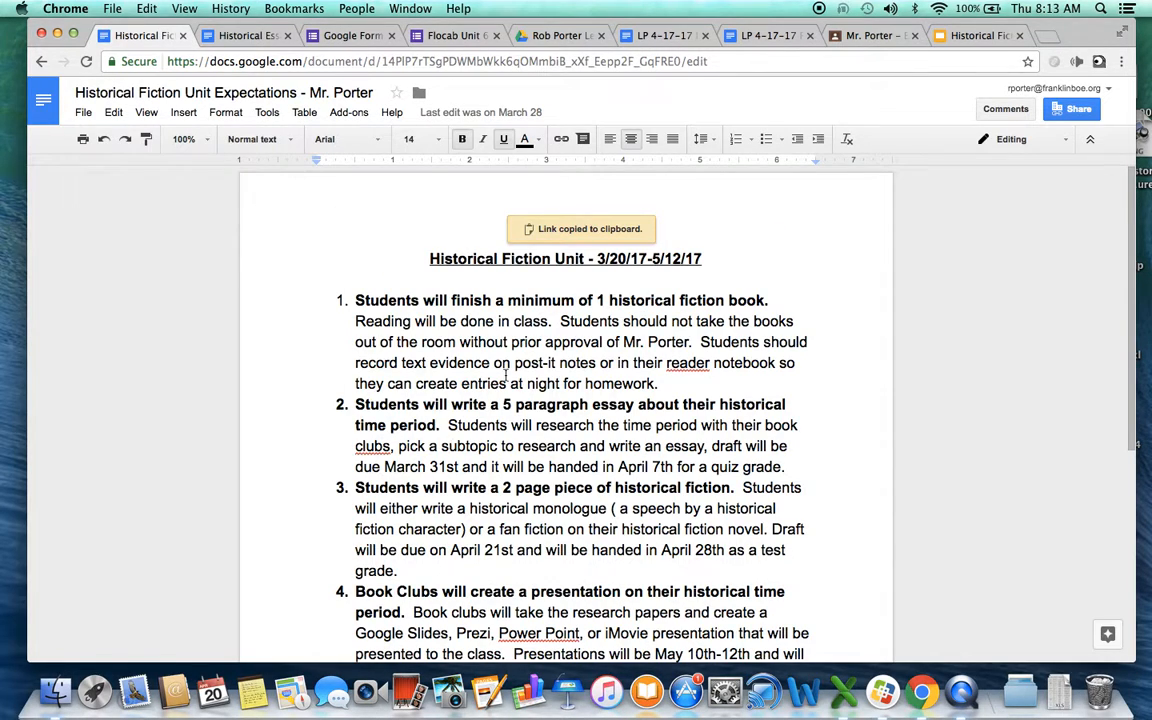
Step: Attach the copied document link to the class announcement
left_click(858, 36)
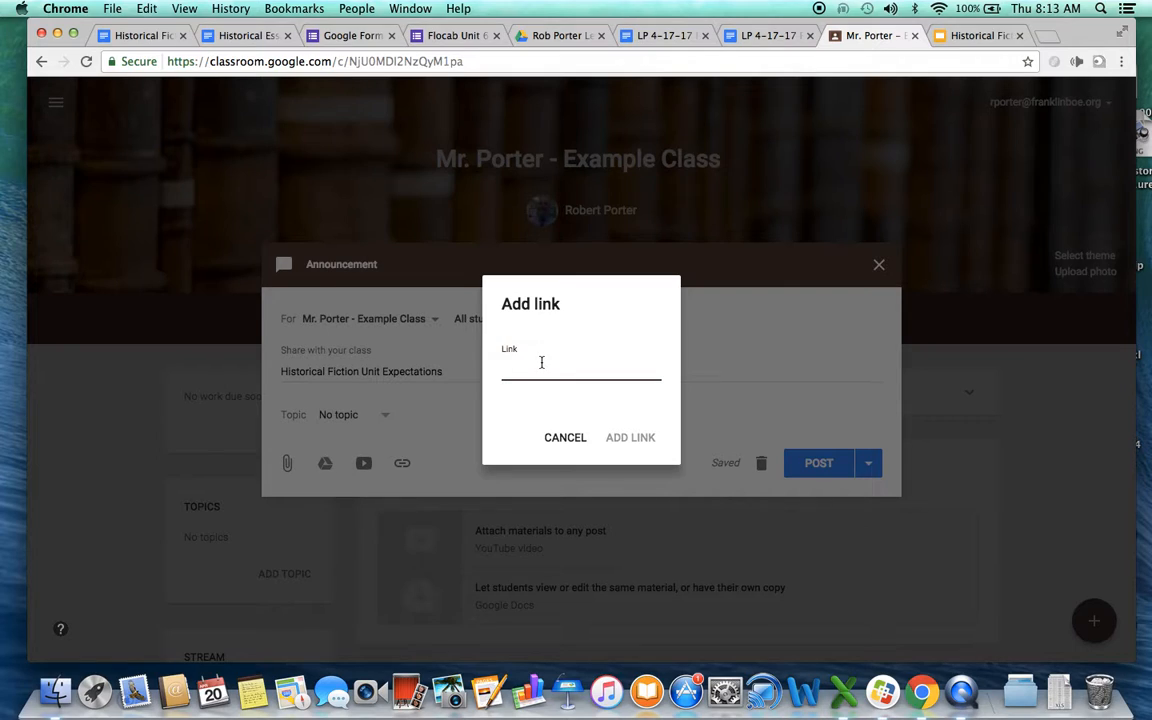
key("super+v")
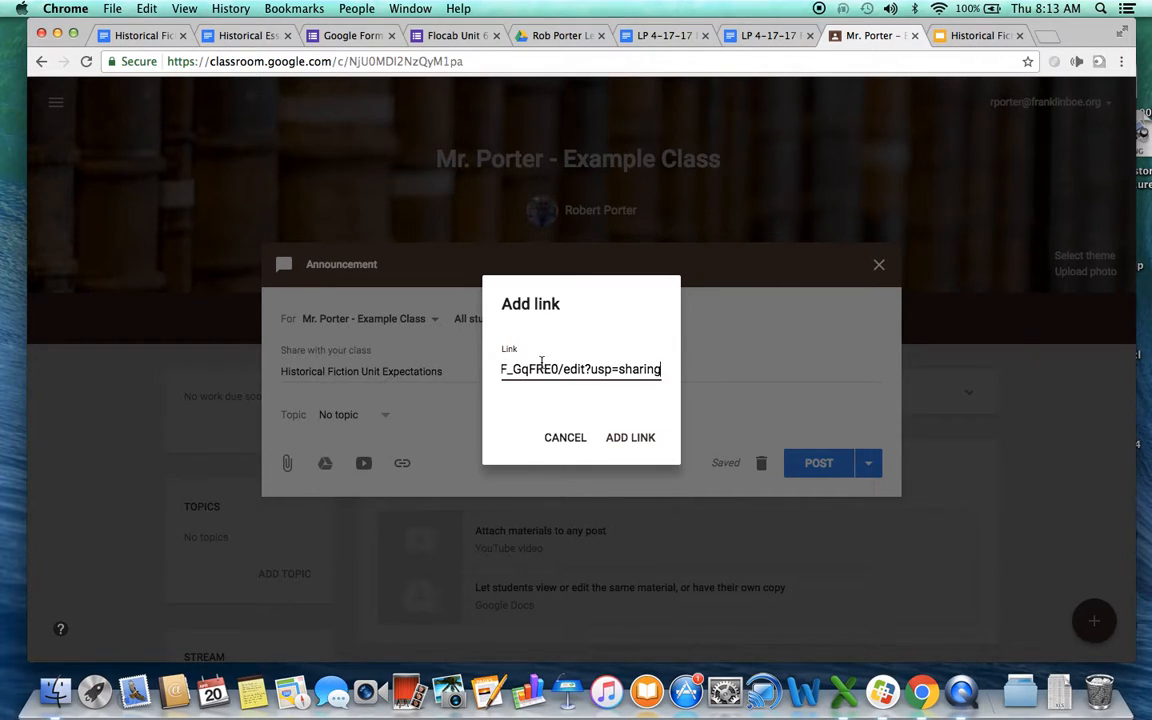
left_click(630, 440)
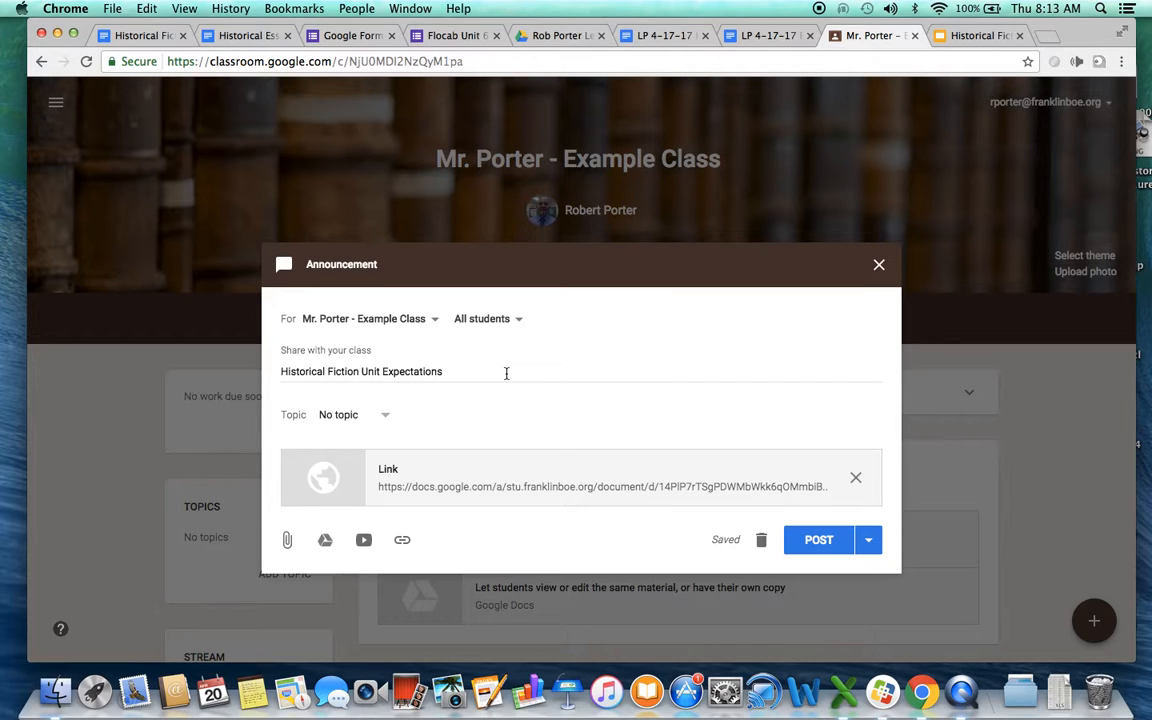
Step: Recheck the Historical Fiction Unit Expectations document and post the announcement to the class stream
left_click(140, 36)
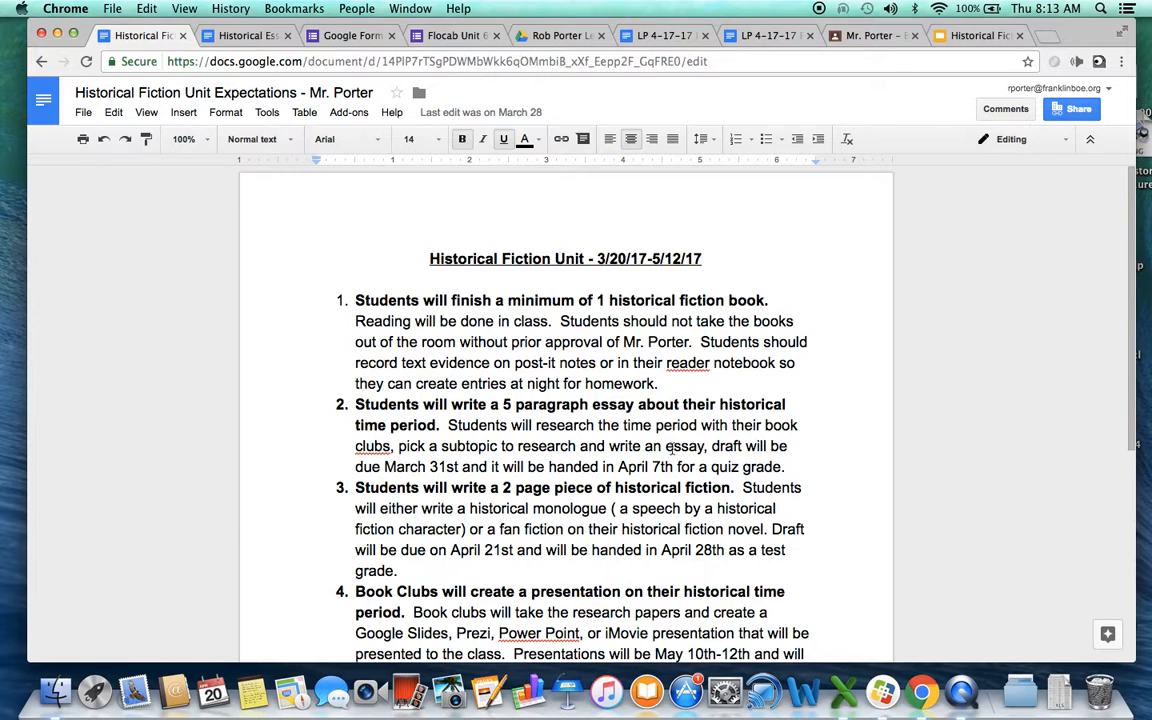
left_click(862, 35)
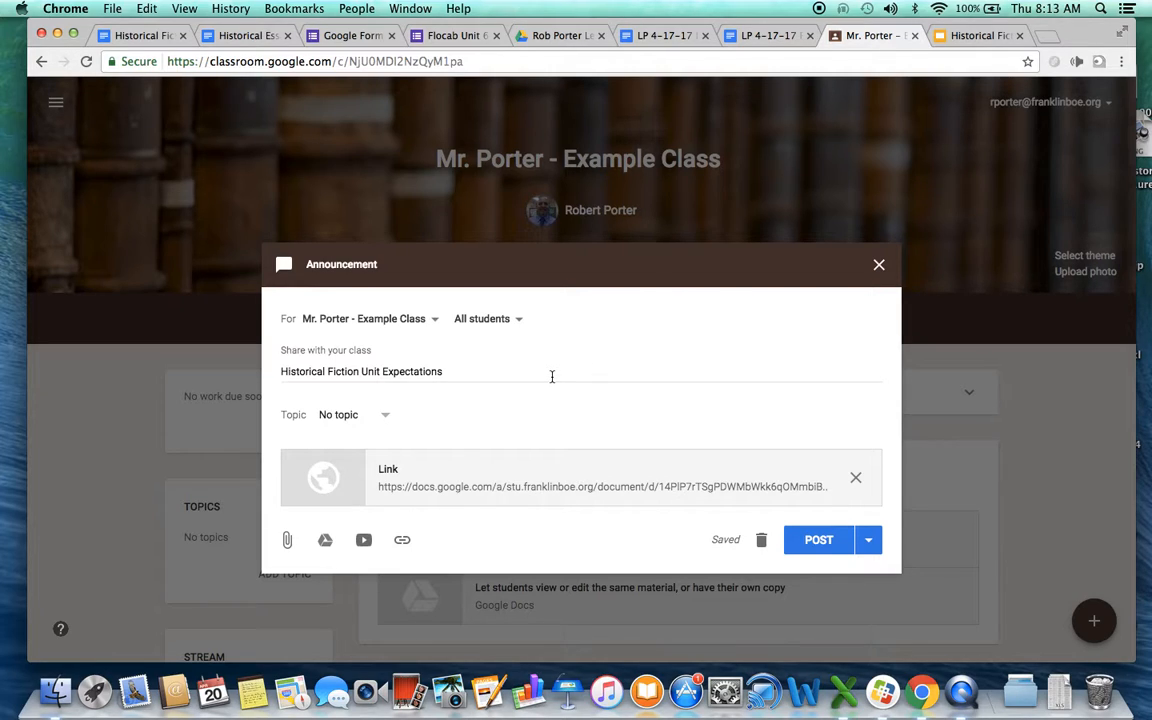
left_click(488, 372)
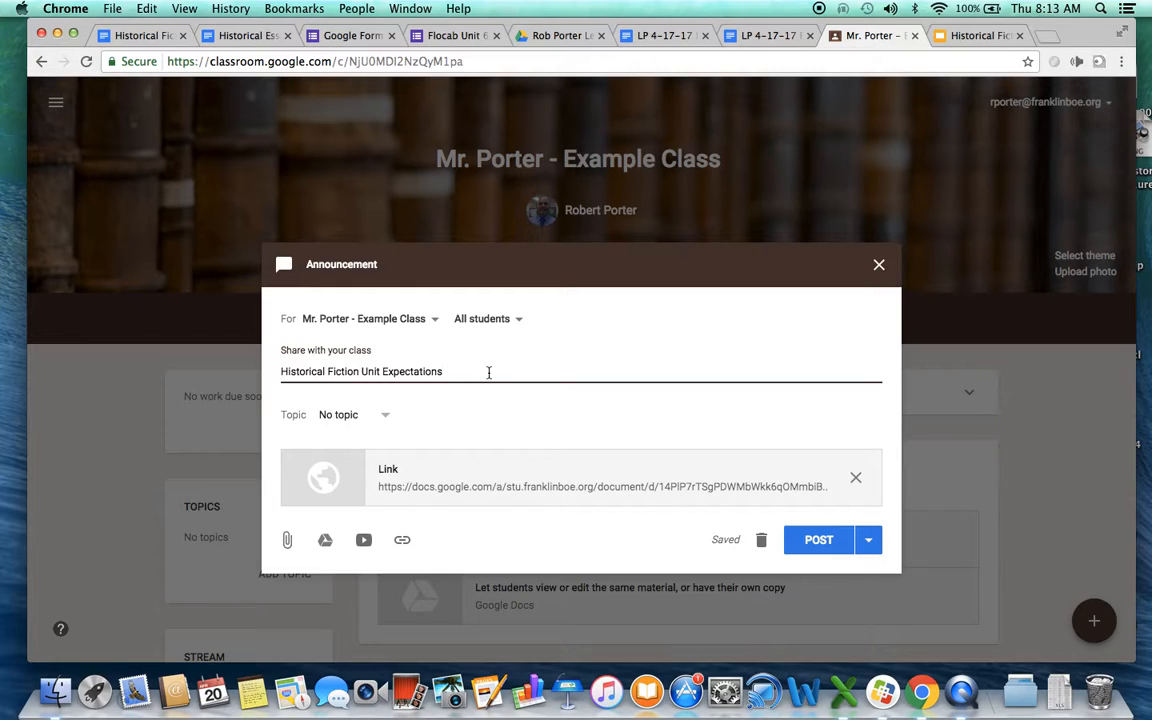
left_click(804, 543)
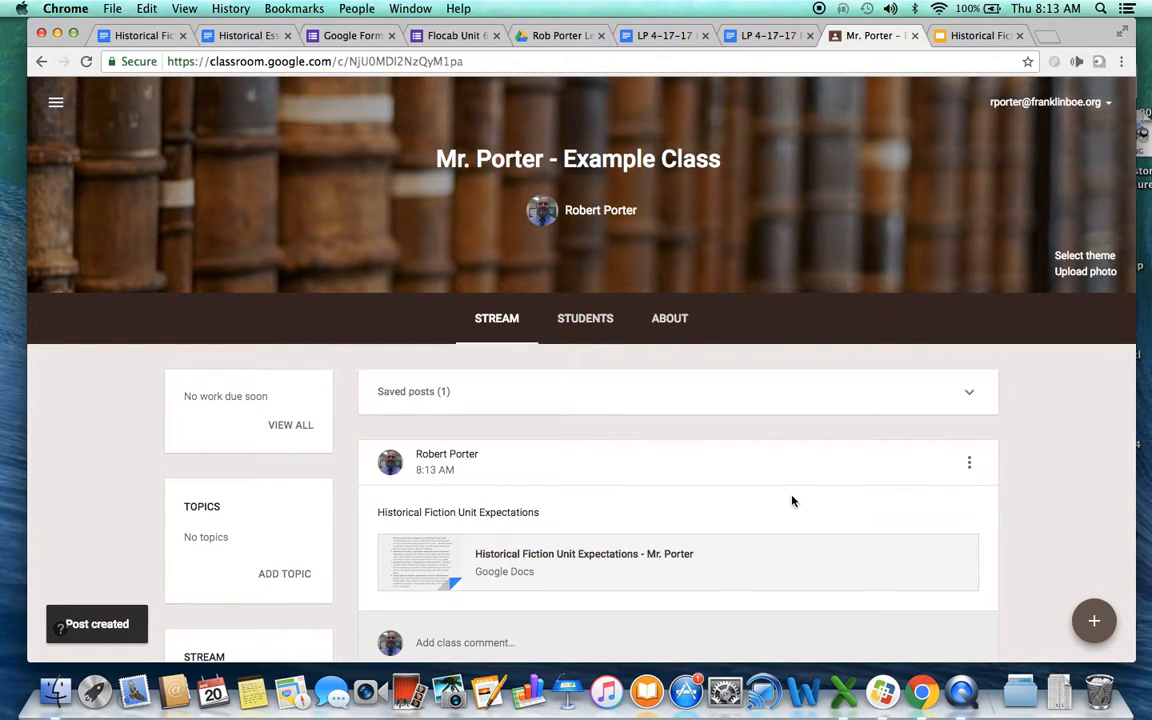
Step: Create an assignment titled "Historical Essay" with the instructions "Type a 5 paragraph essay on google docs."
scroll(792, 501, "down", 2)
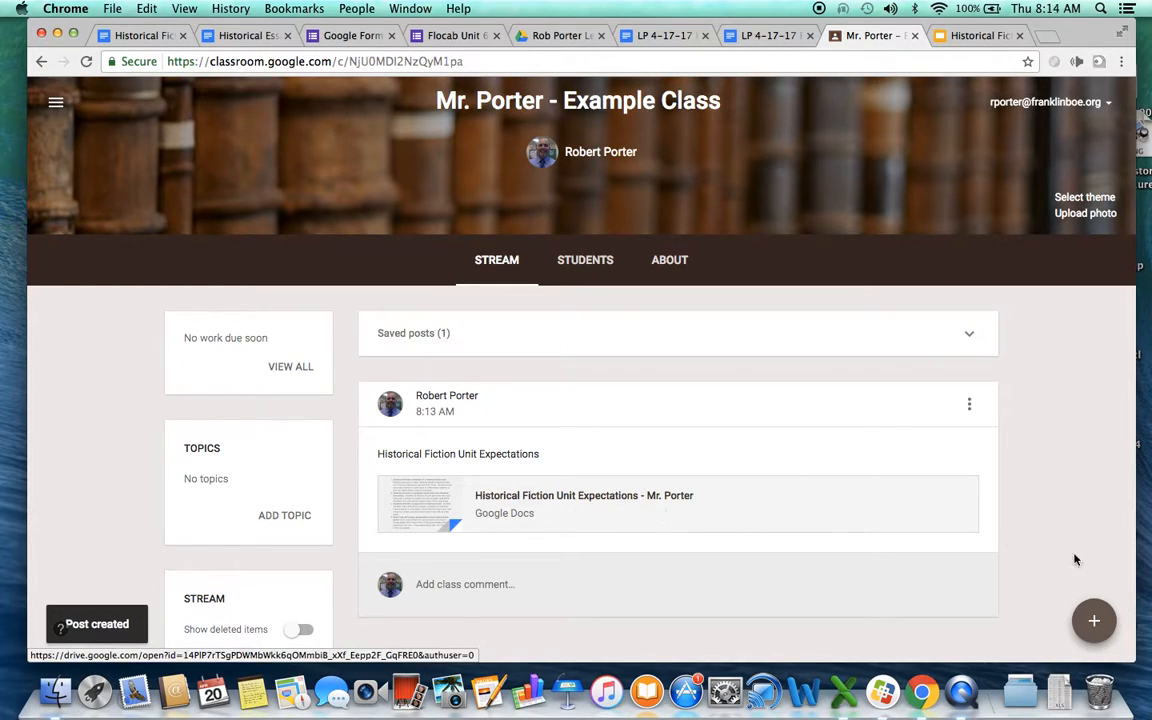
mouse_move(1094, 621)
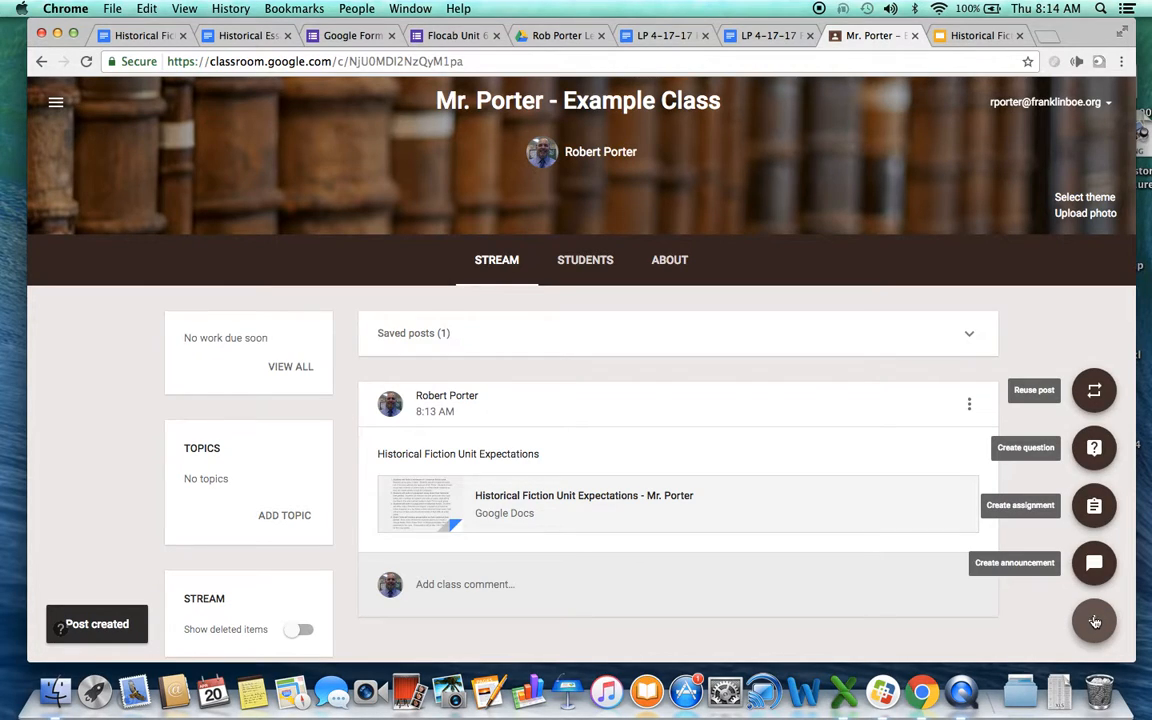
left_click(1094, 507)
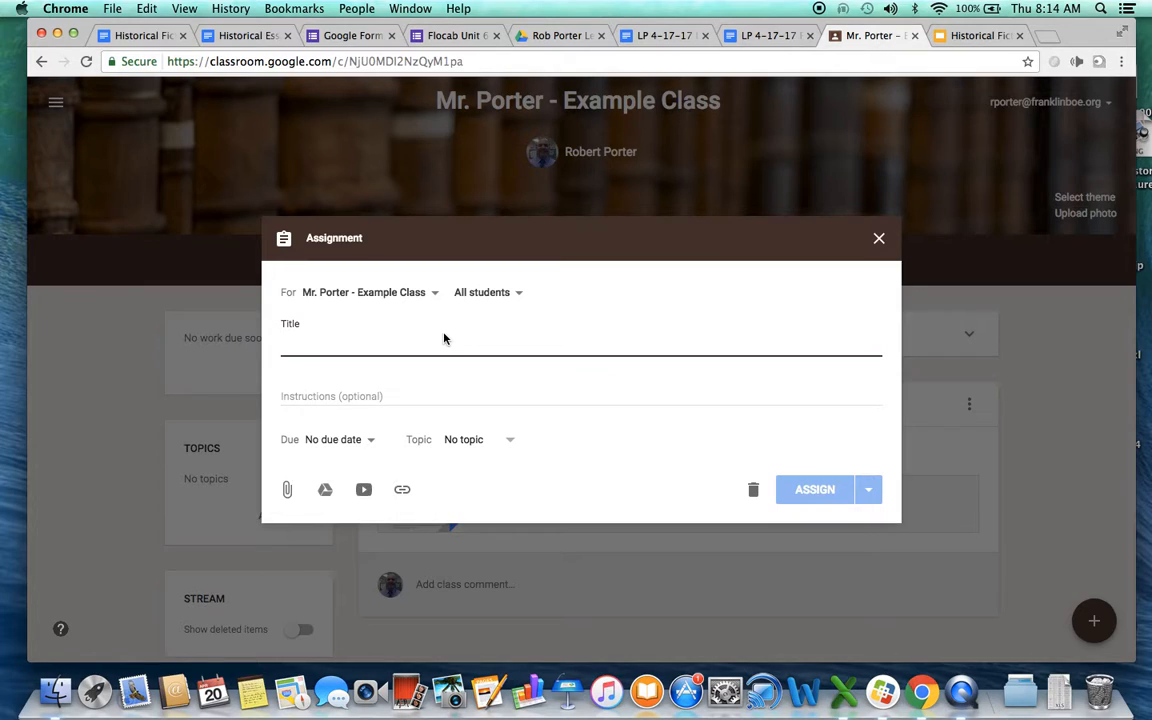
type("Historical Essay")
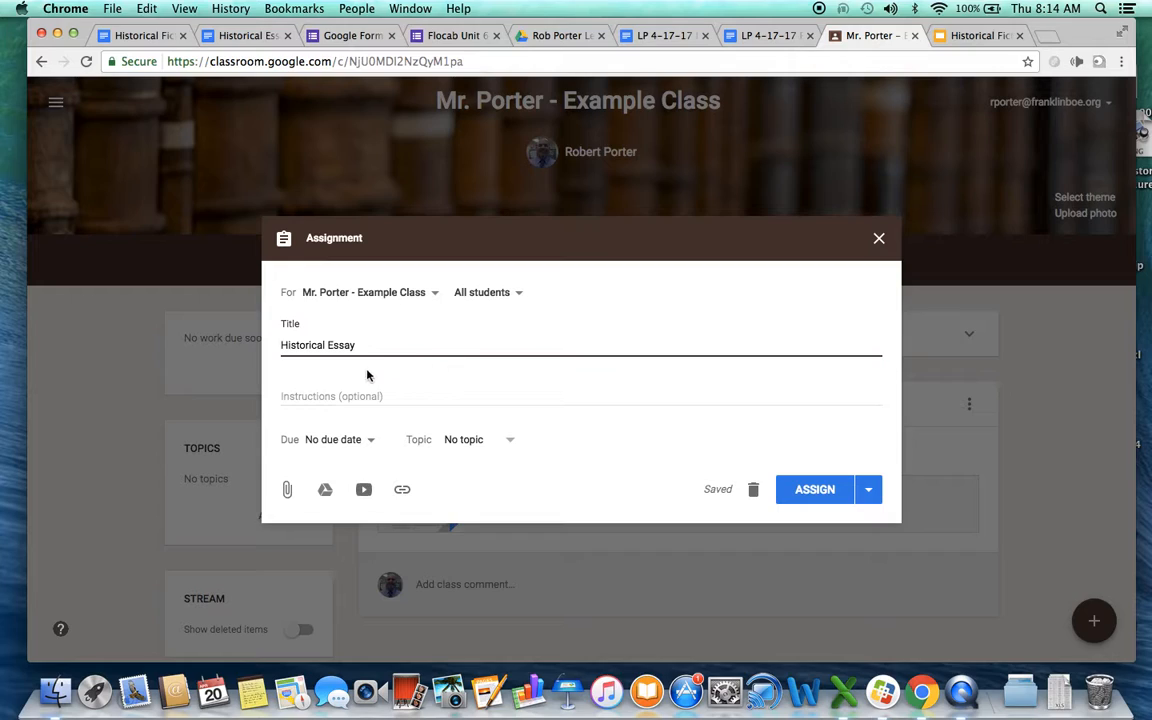
left_click(334, 391)
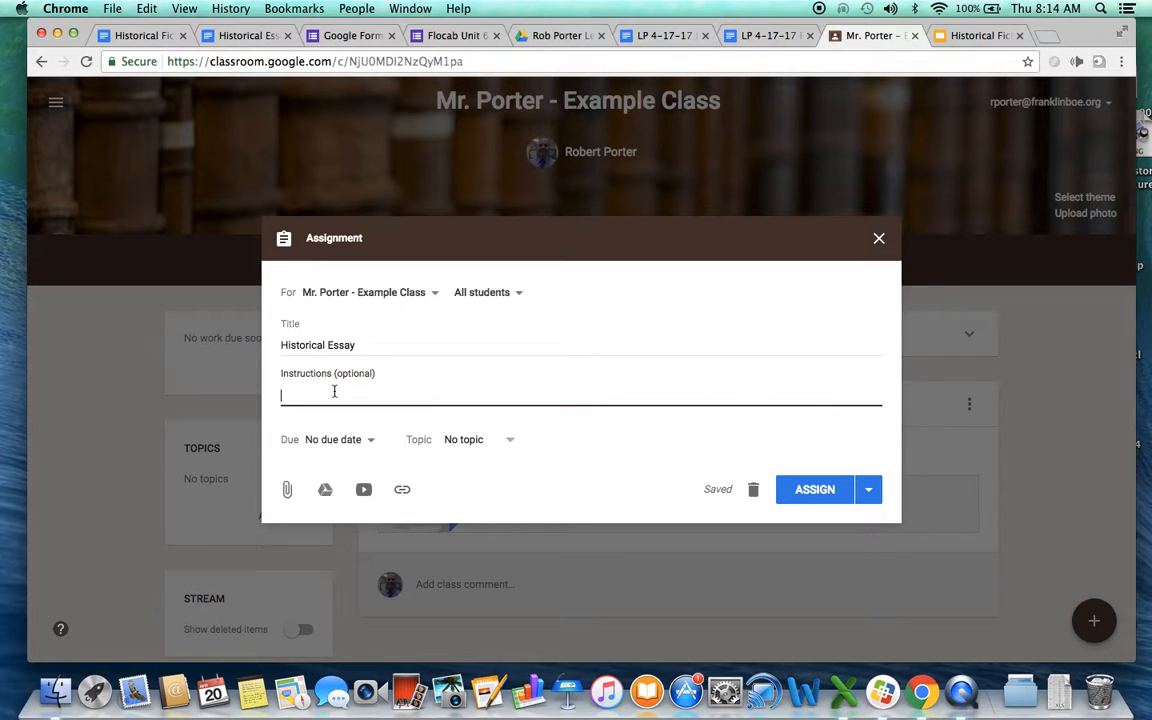
type("Type a 5 paragraph ")
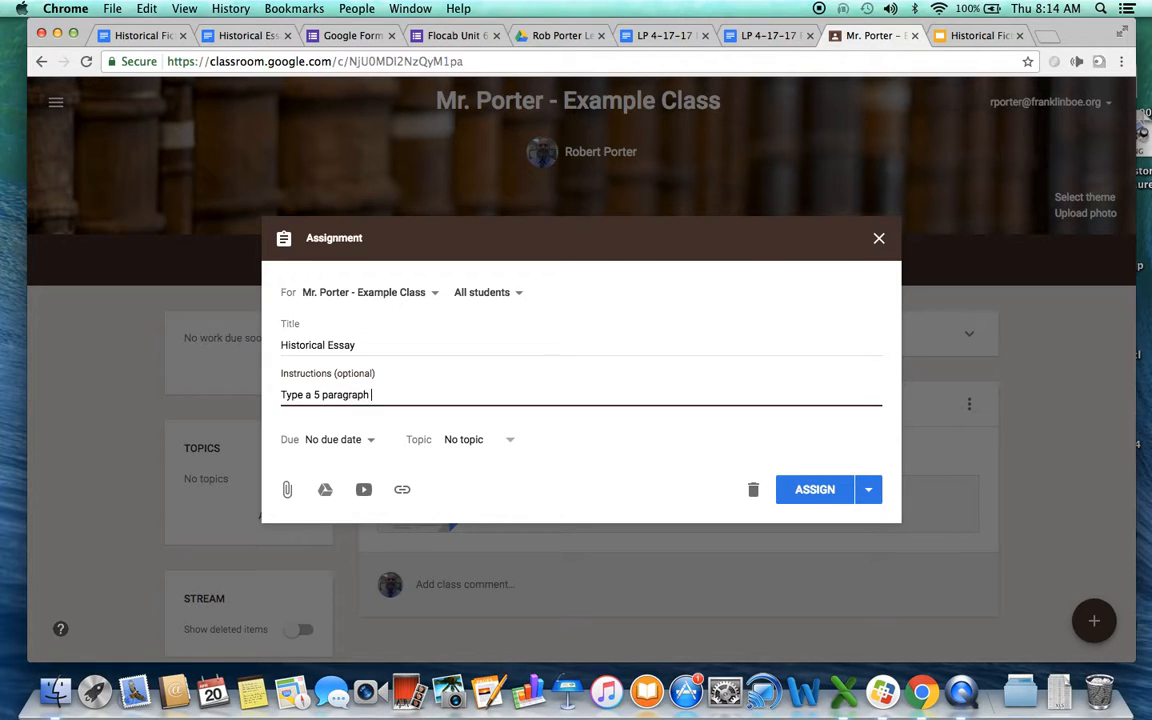
type("essay on google docs.")
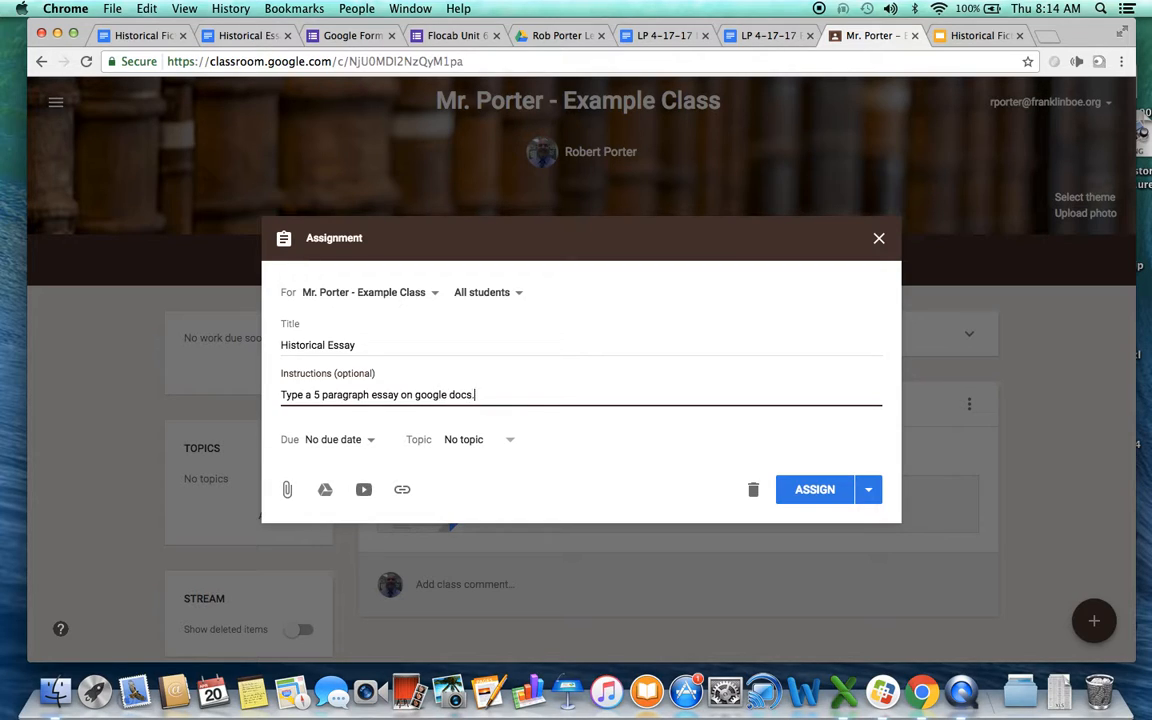
Step: Set the Historical Essay due date to Apr 28, 2017 and assign it to the class
left_click(320, 441)
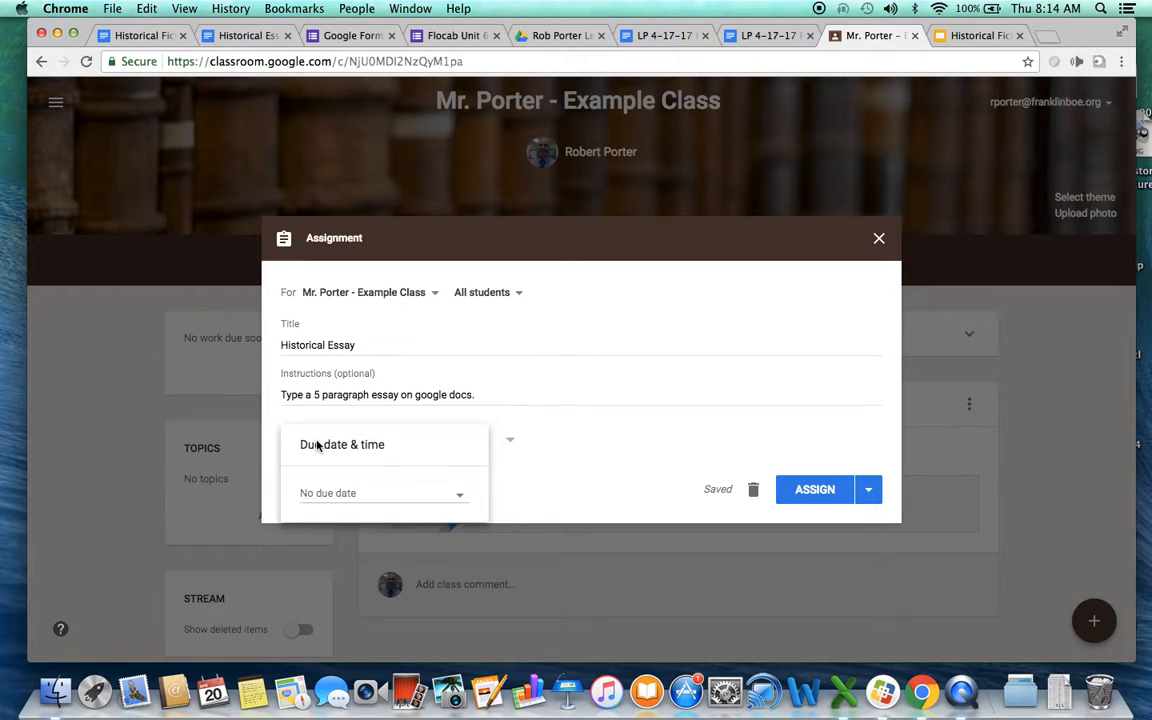
left_click(411, 497)
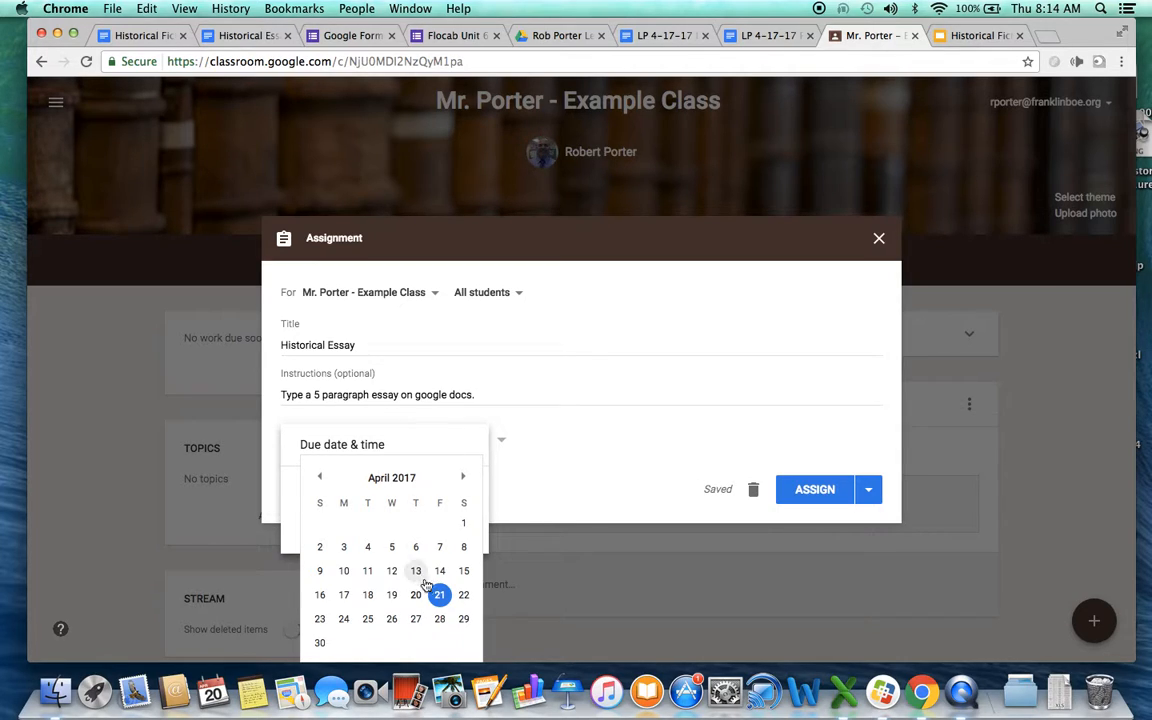
left_click(440, 619)
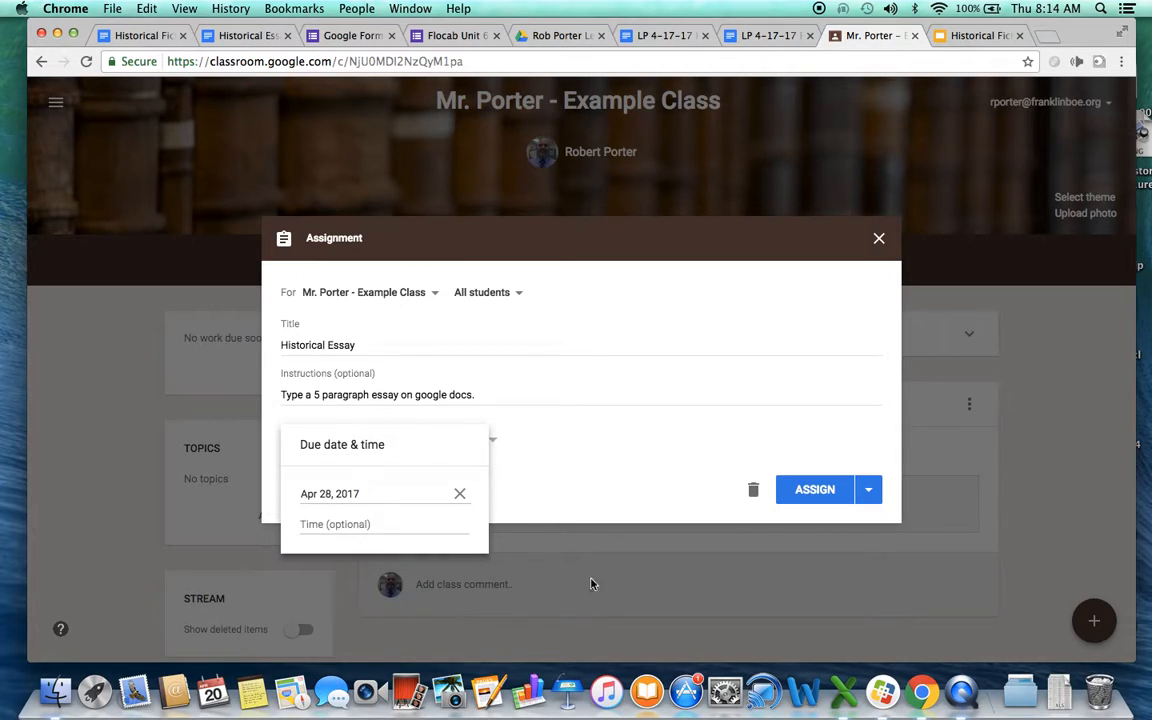
left_click(801, 489)
left_click(801, 489)
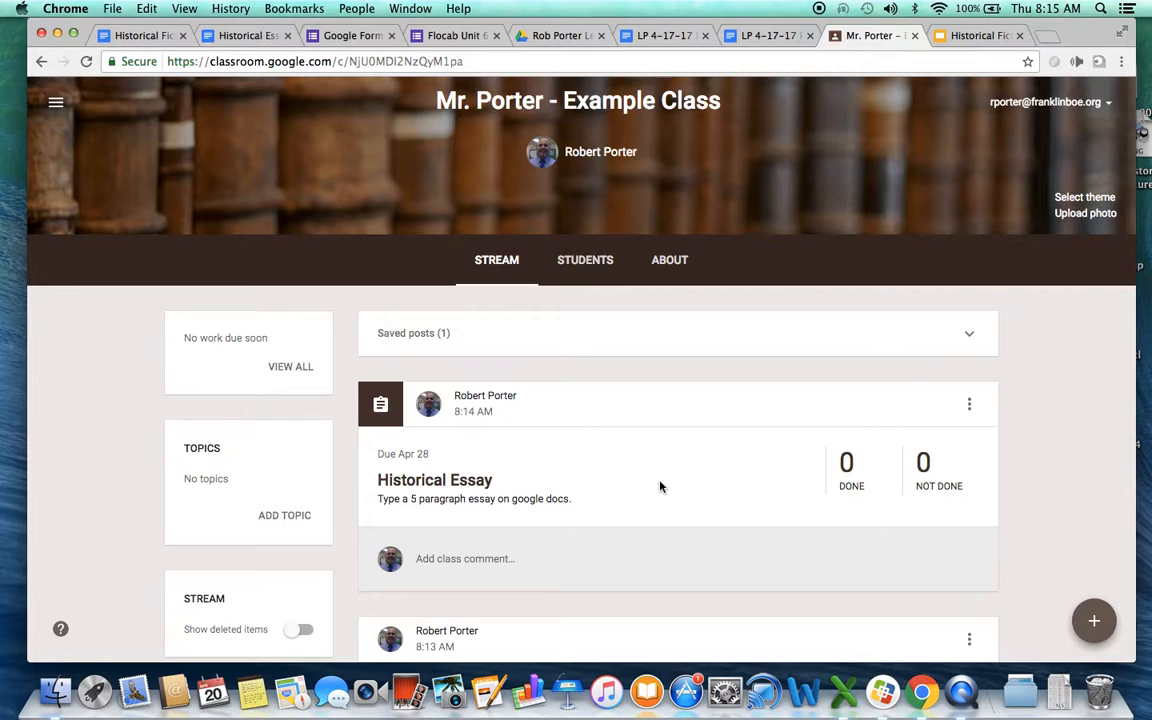
Step: Start a new class announcement and copy the share link of the Flocab Unit 6 Quiz form
left_click(1094, 621)
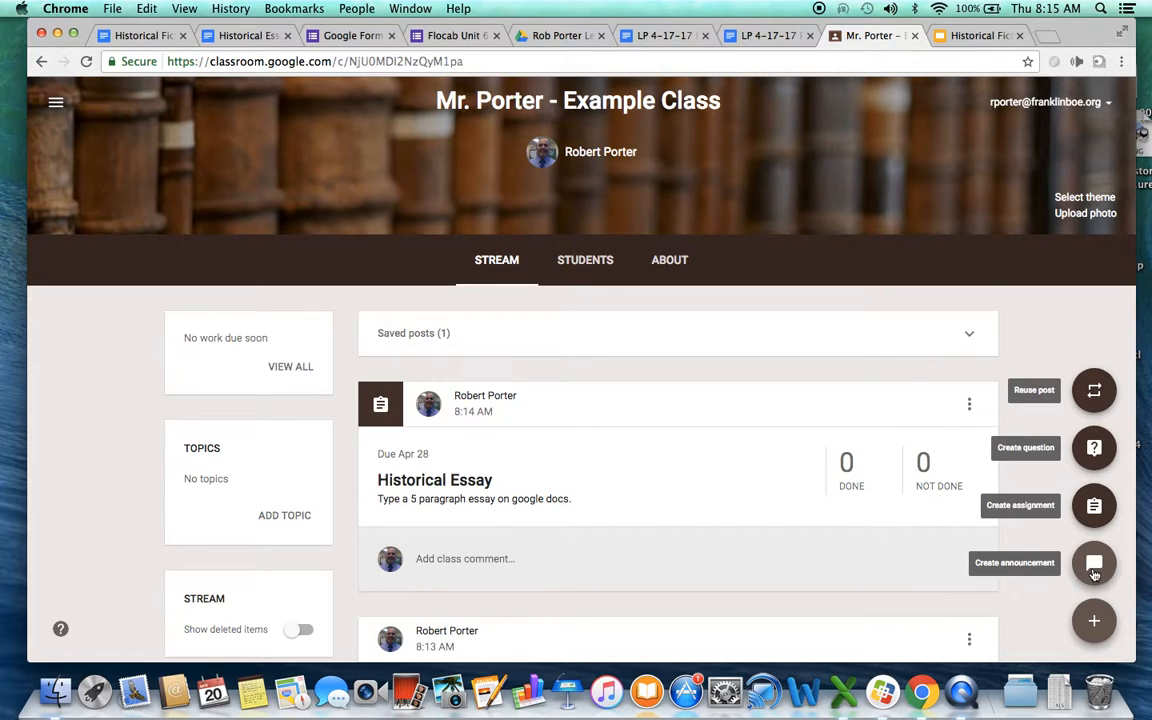
left_click(1094, 566)
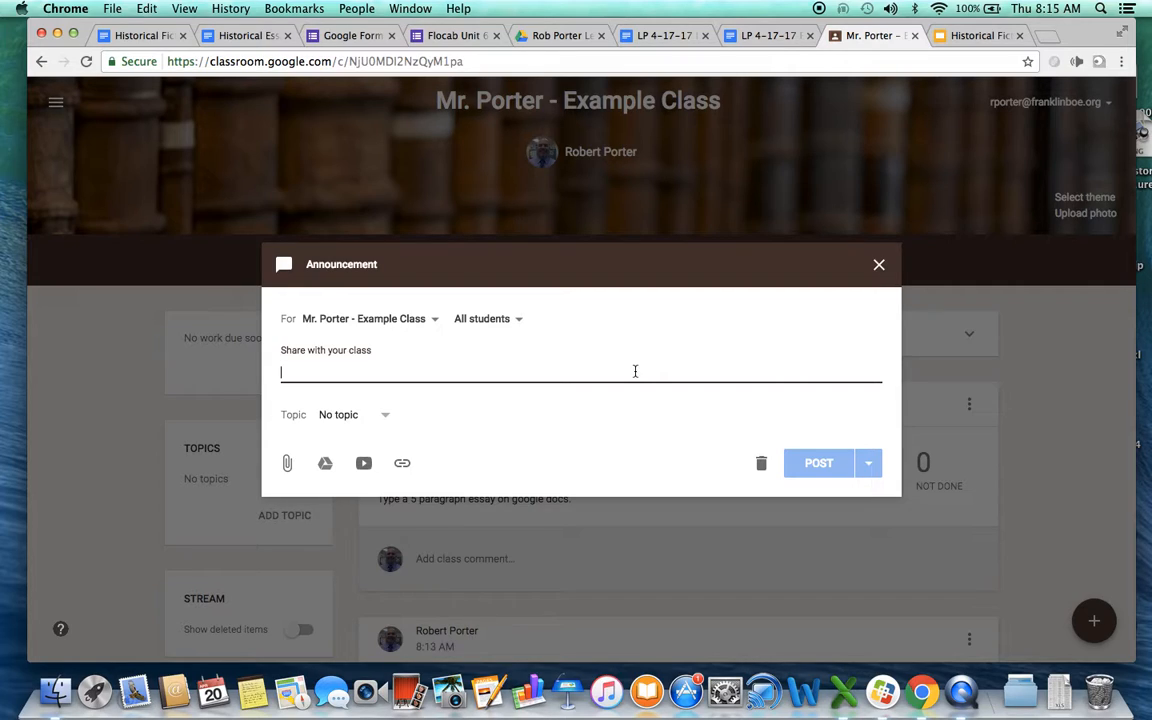
left_click(451, 37)
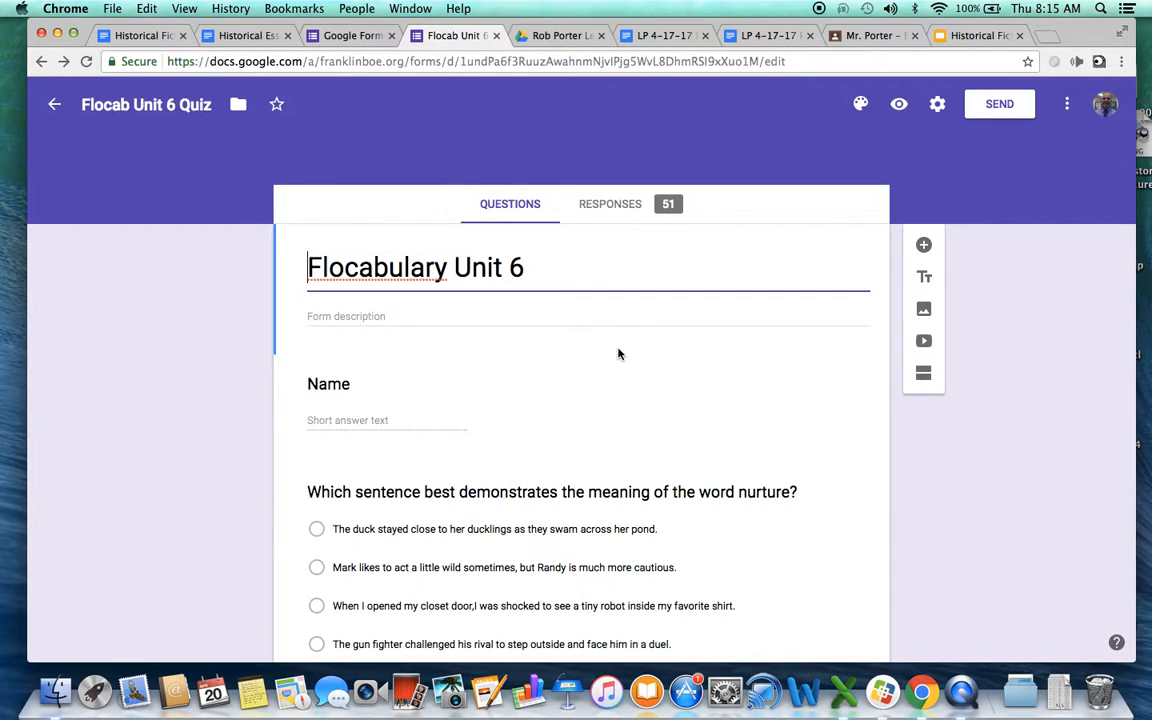
scroll(617, 352, "down", 5)
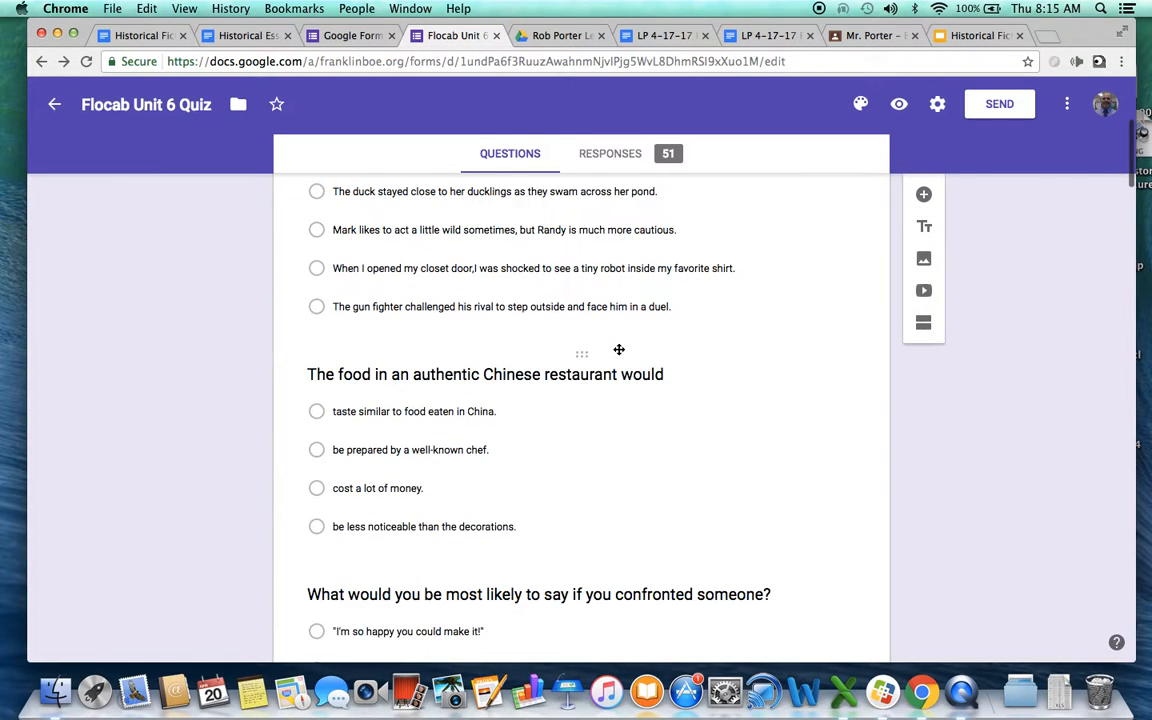
scroll(617, 352, "up", 5)
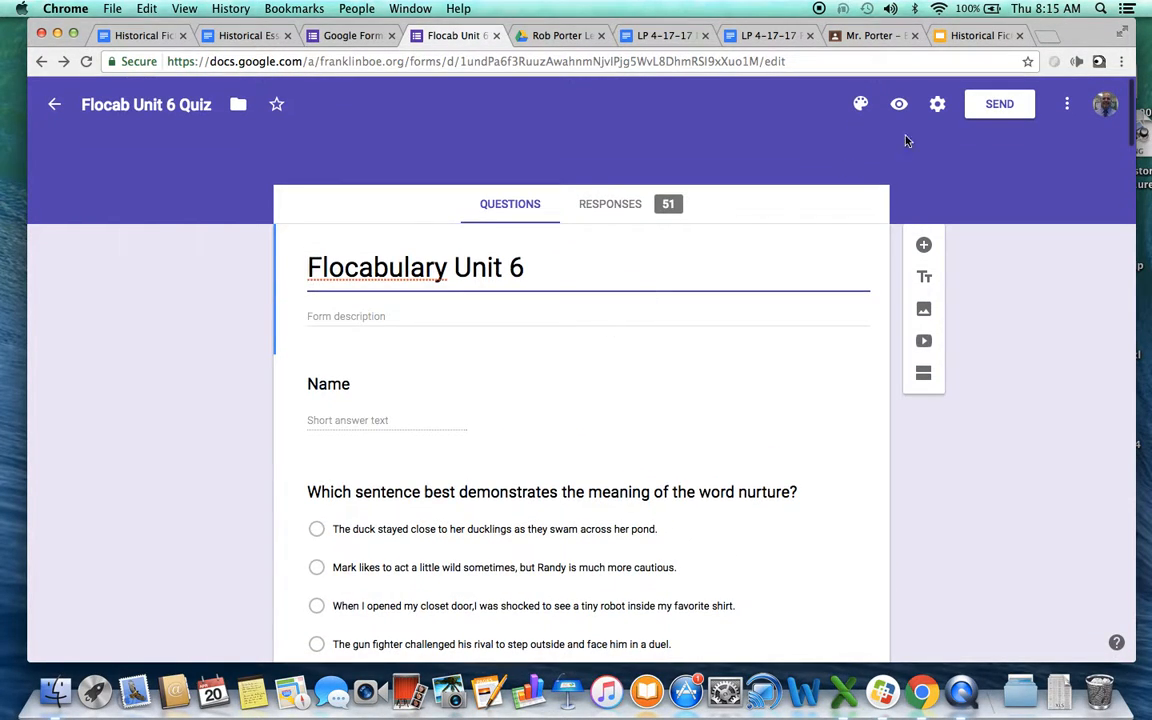
left_click(1008, 112)
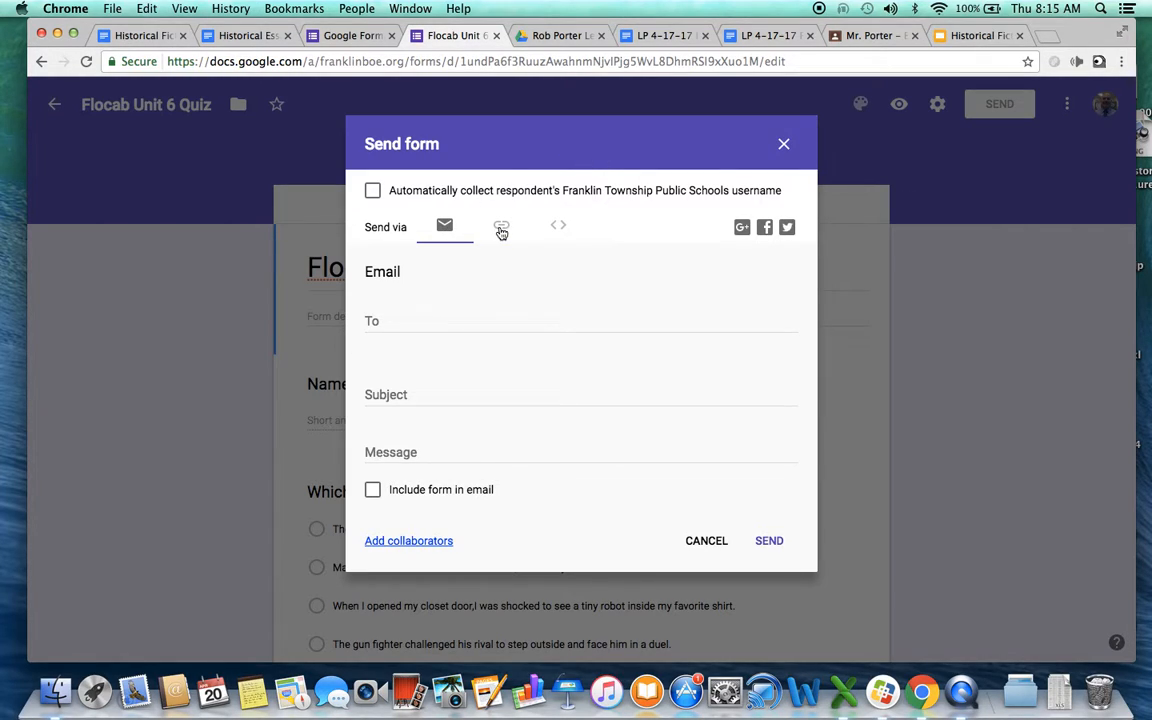
left_click(501, 226)
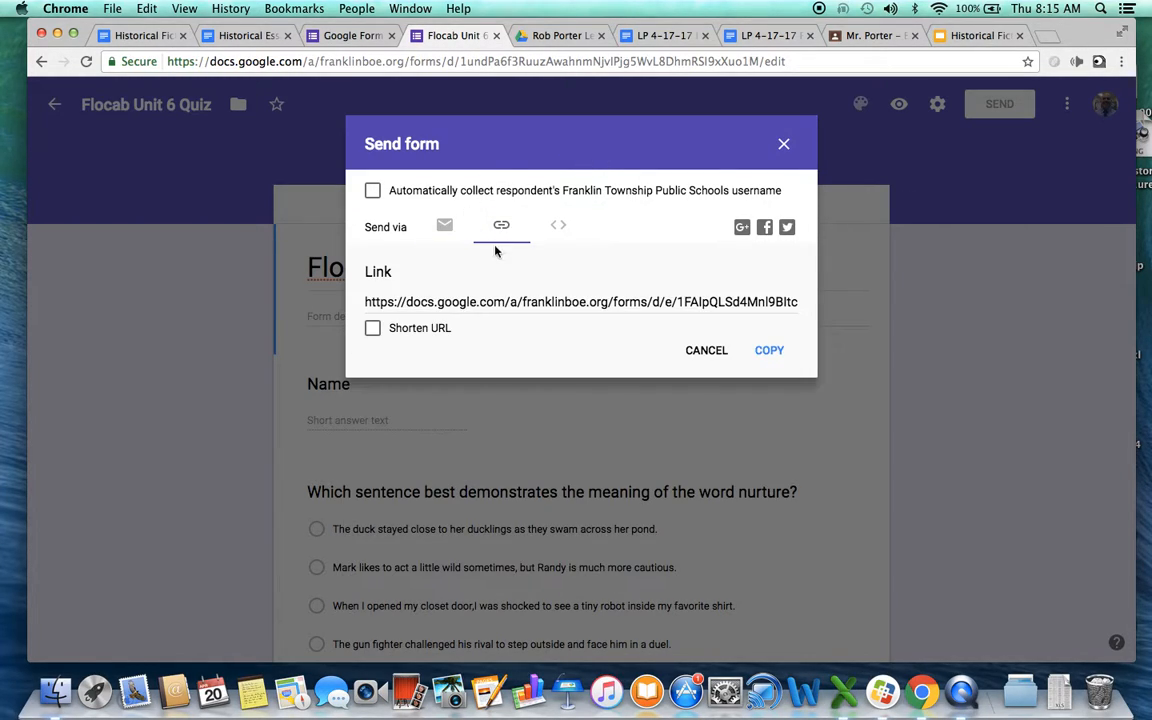
left_click(771, 354)
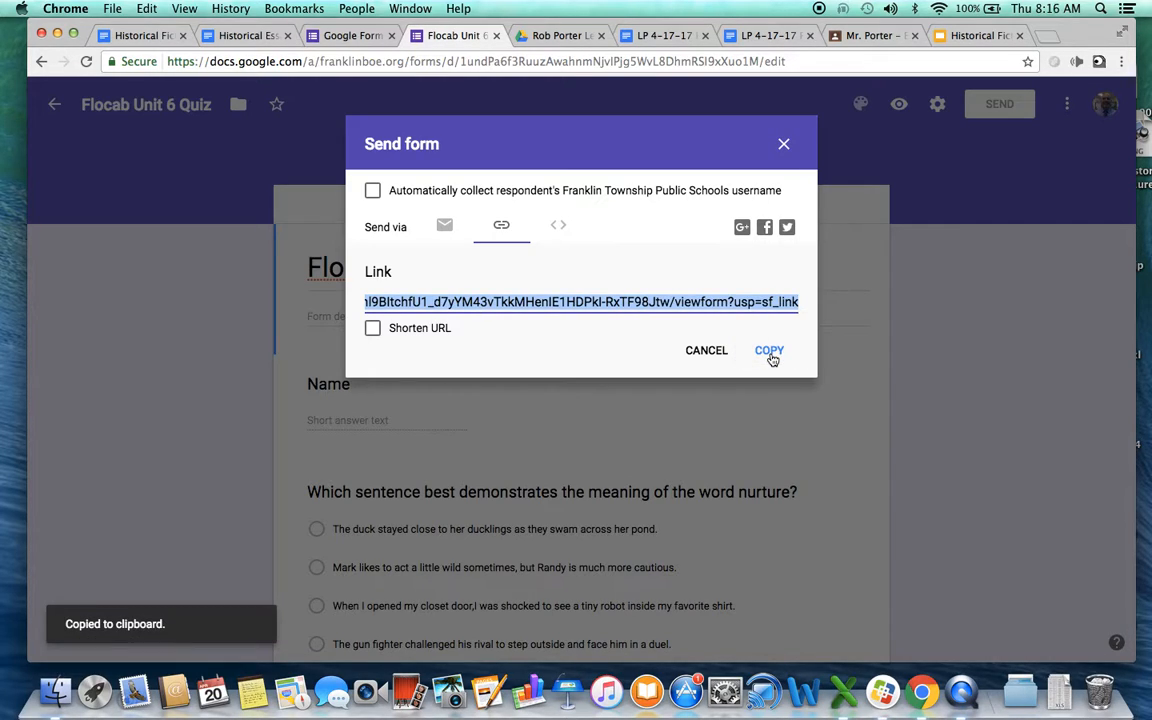
Step: Attach the copied quiz form link to the open class announcement
left_click(875, 35)
left_click(402, 463)
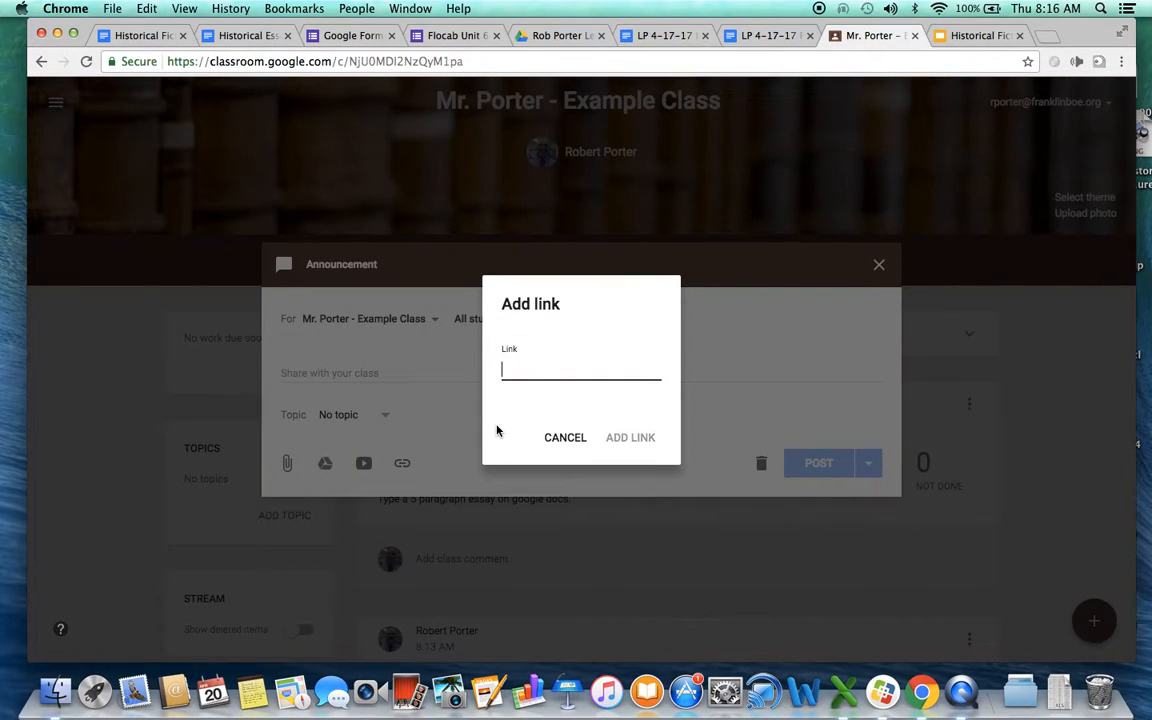
key("super+v")
left_click(609, 440)
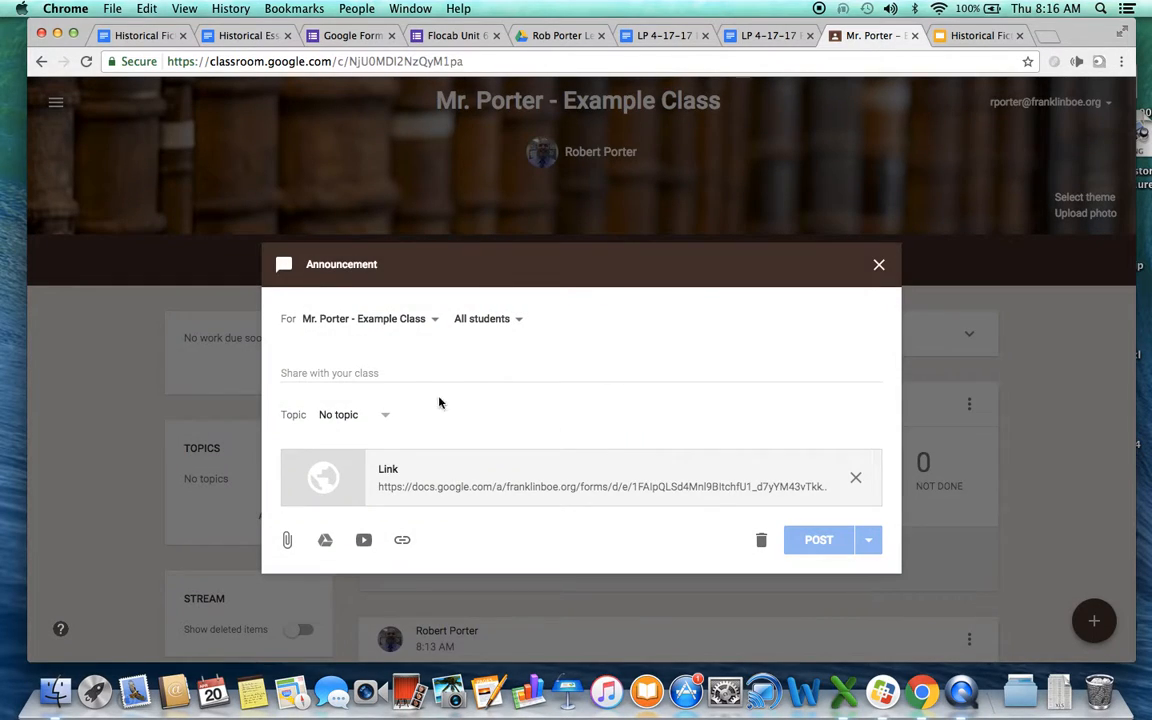
Step: Enter "Vocabulary Quiz" as the announcement text and post it to the class stream
left_click(352, 366)
type("Voca")
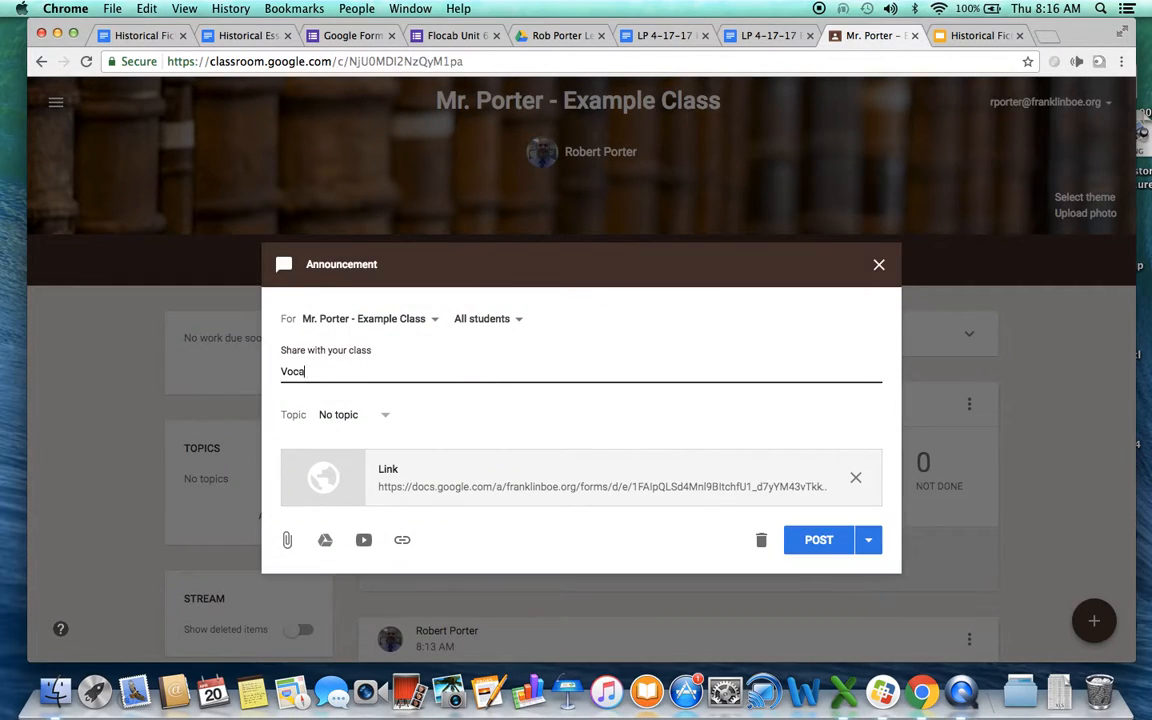
type("bulary Quiz")
left_click(818, 539)
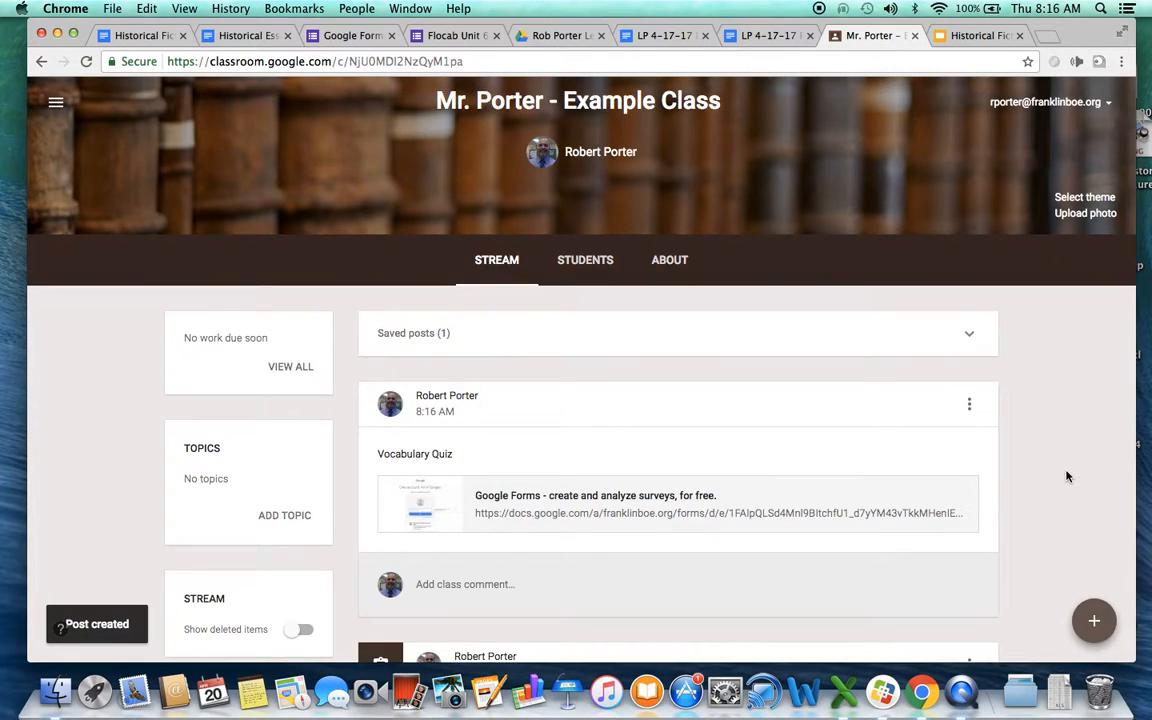
Step: Review the quiz announcement, the Historical Essay assignment and the unit expectations post in the class stream
scroll(1072, 480, "down", 3)
scroll(1067, 477, "down", 5)
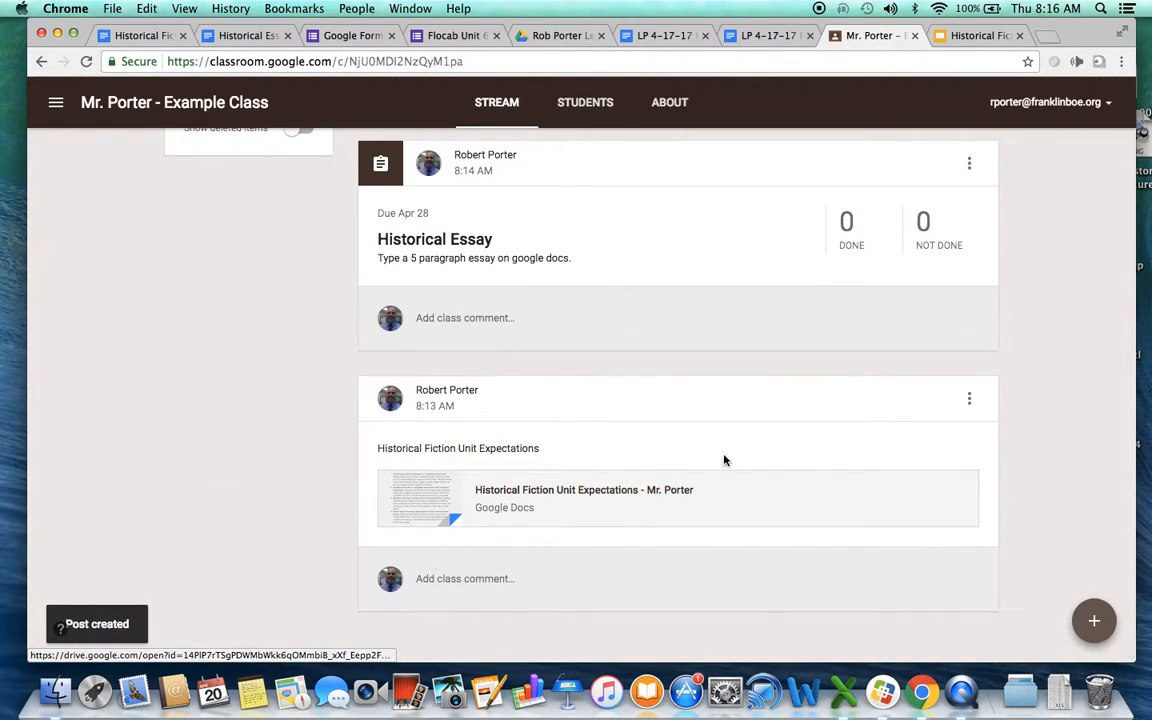
scroll(634, 546, "up", 2)
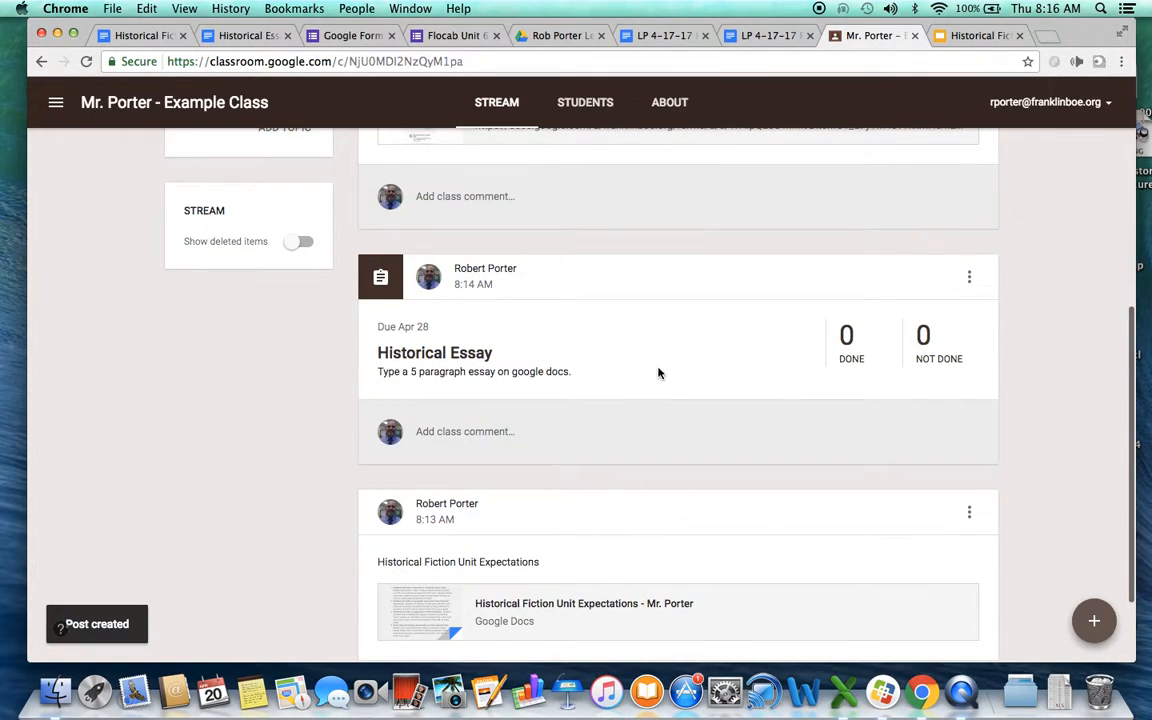
scroll(658, 374, "up", 1)
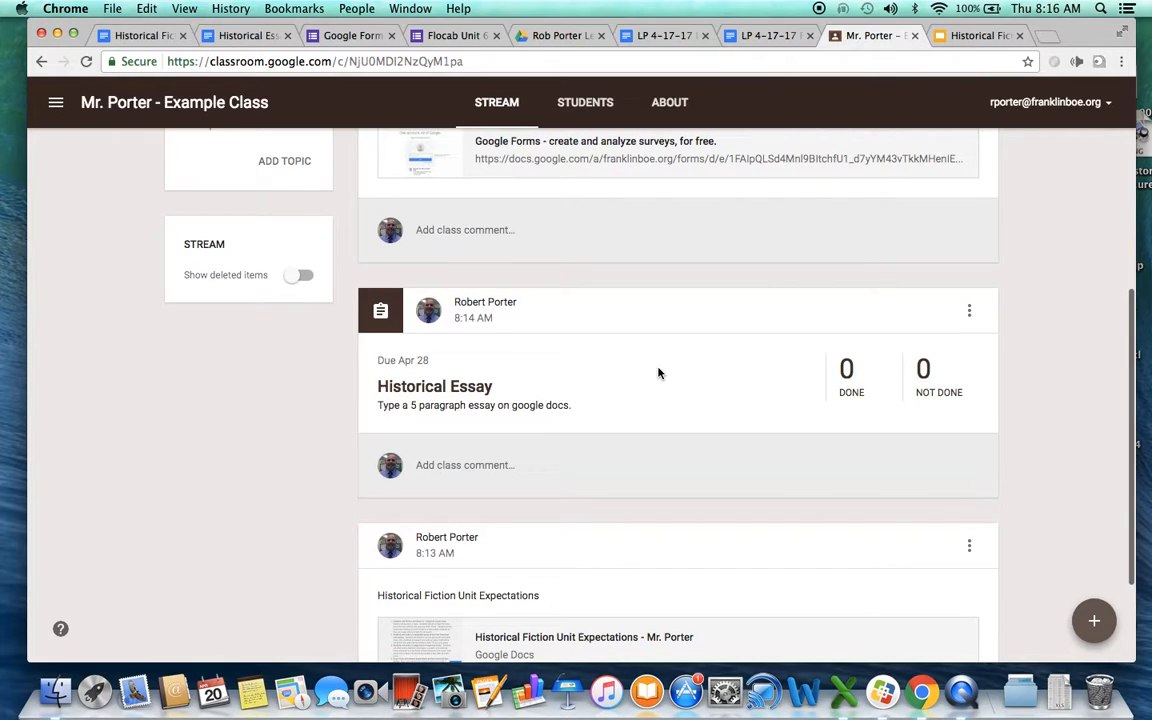
scroll(658, 374, "up", 4)
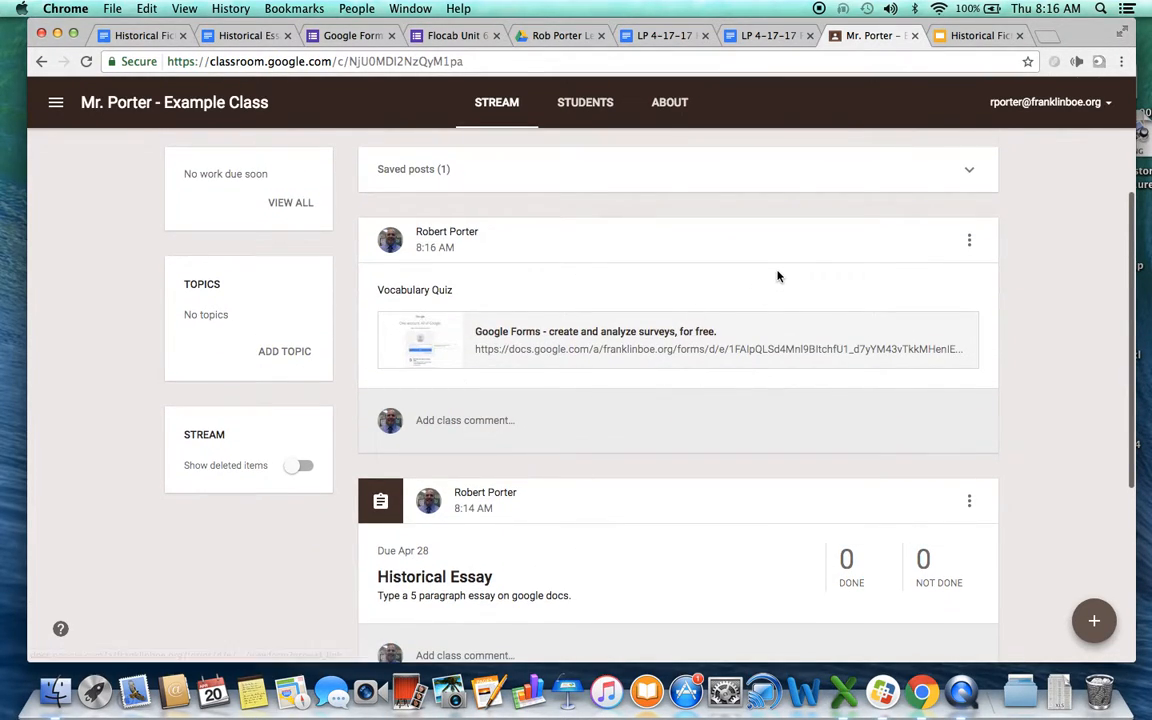
scroll(777, 275, "up", 1)
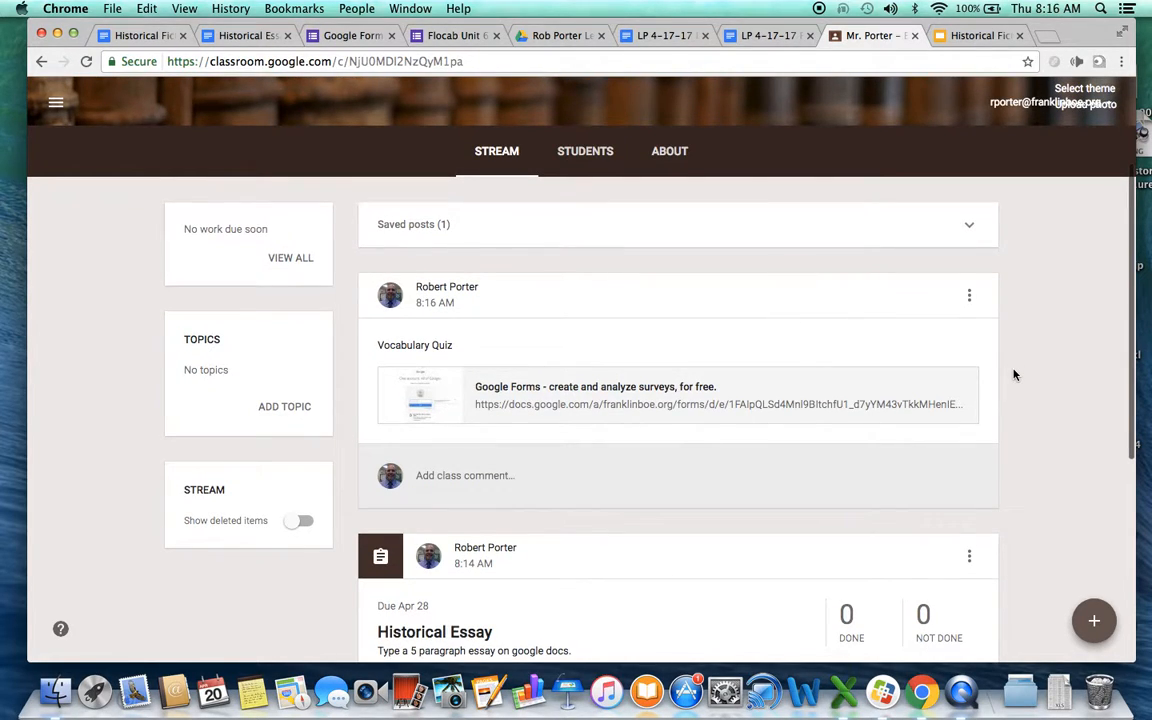
scroll(1014, 375, "up", 1)
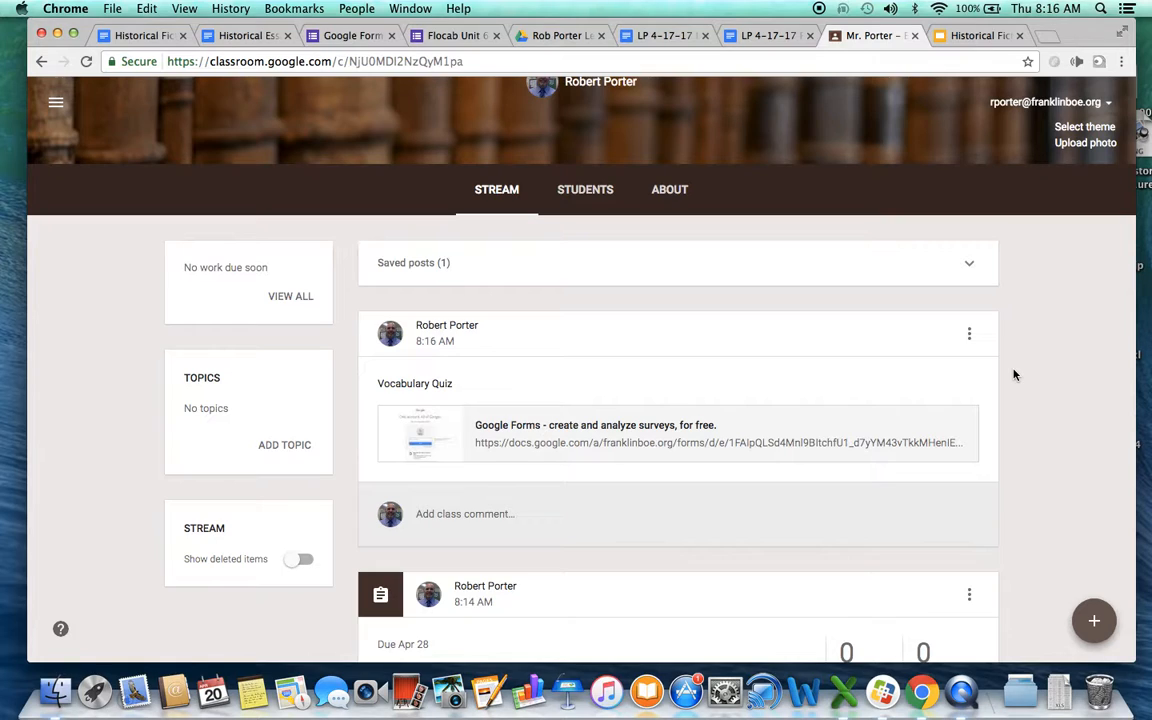
scroll(1014, 375, "up", 1)
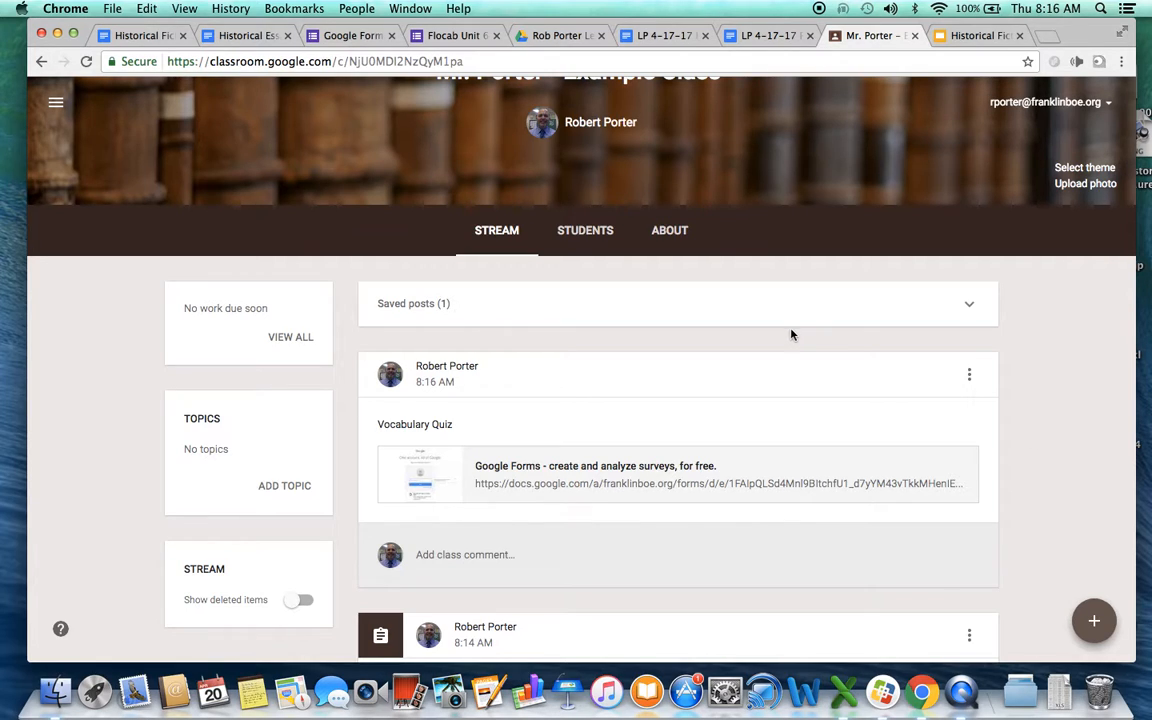
Step: Check the class's student page for the invitation options and class code, and return to look over the stream
left_click(585, 230)
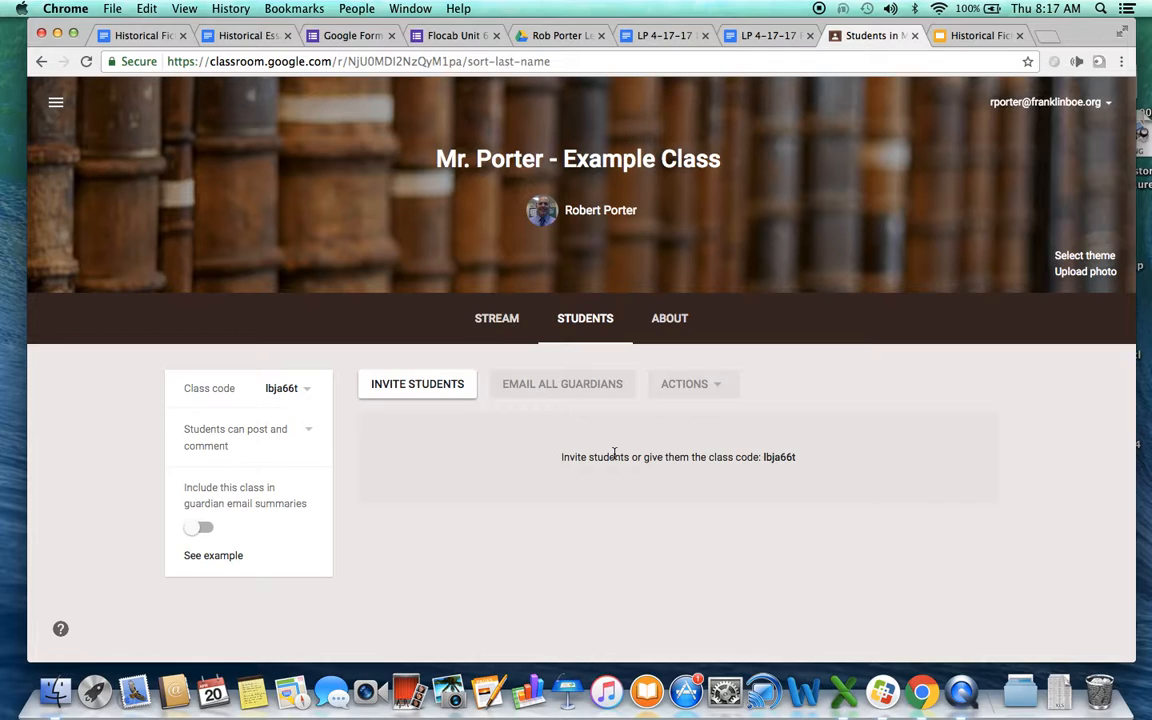
left_click(497, 318)
scroll(1044, 440, "down", 5)
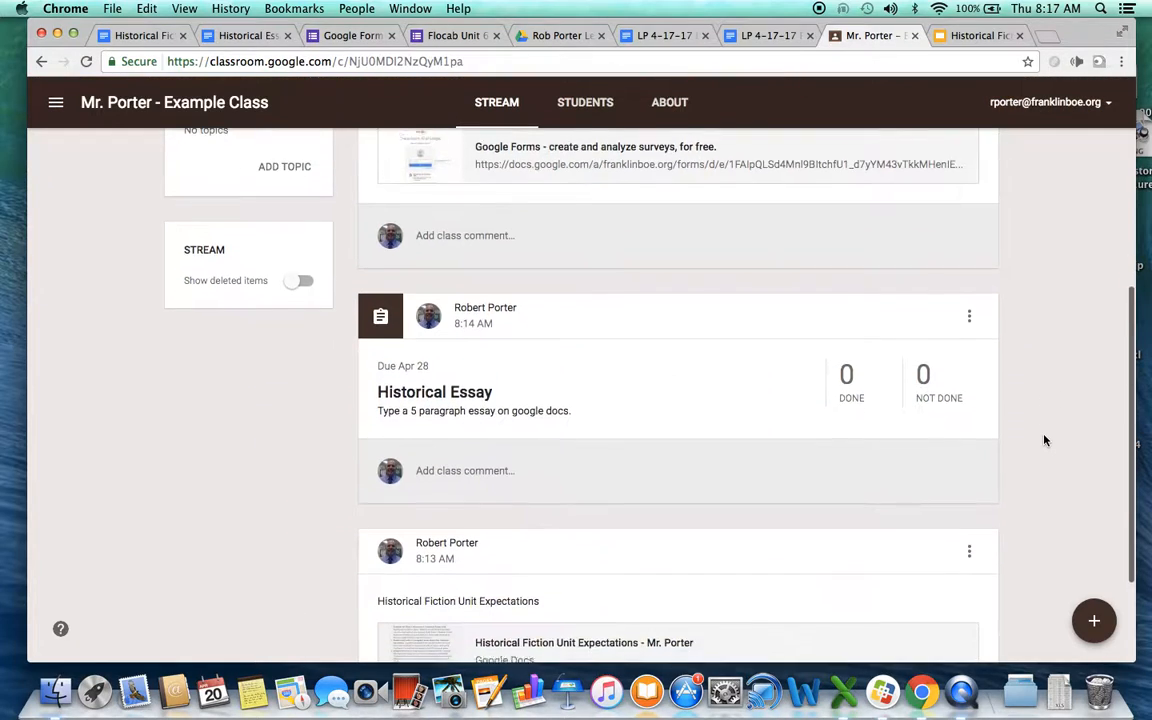
mouse_move(1093, 612)
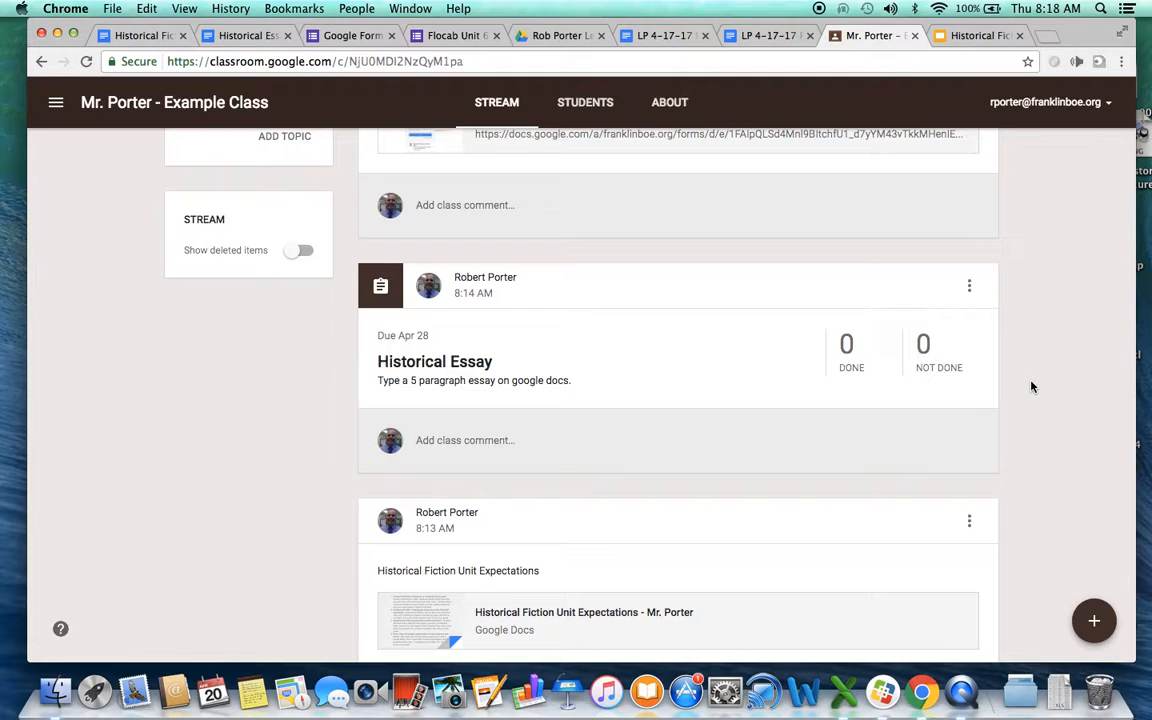
scroll(1032, 387, "up", 10)
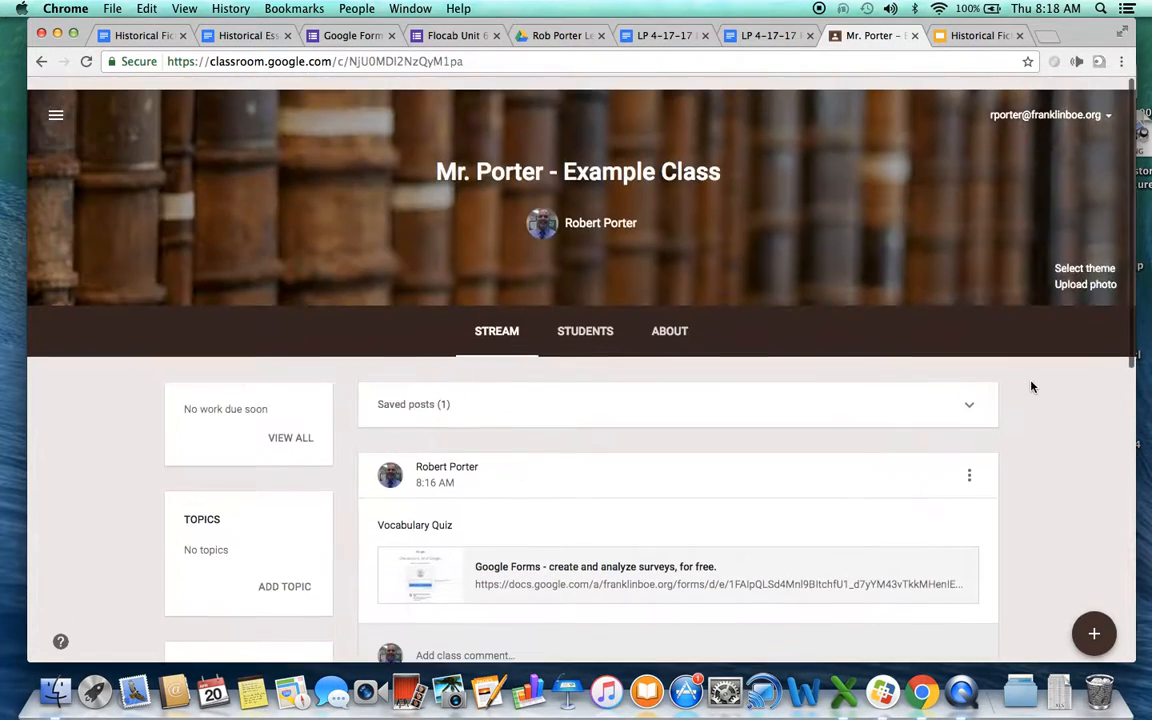